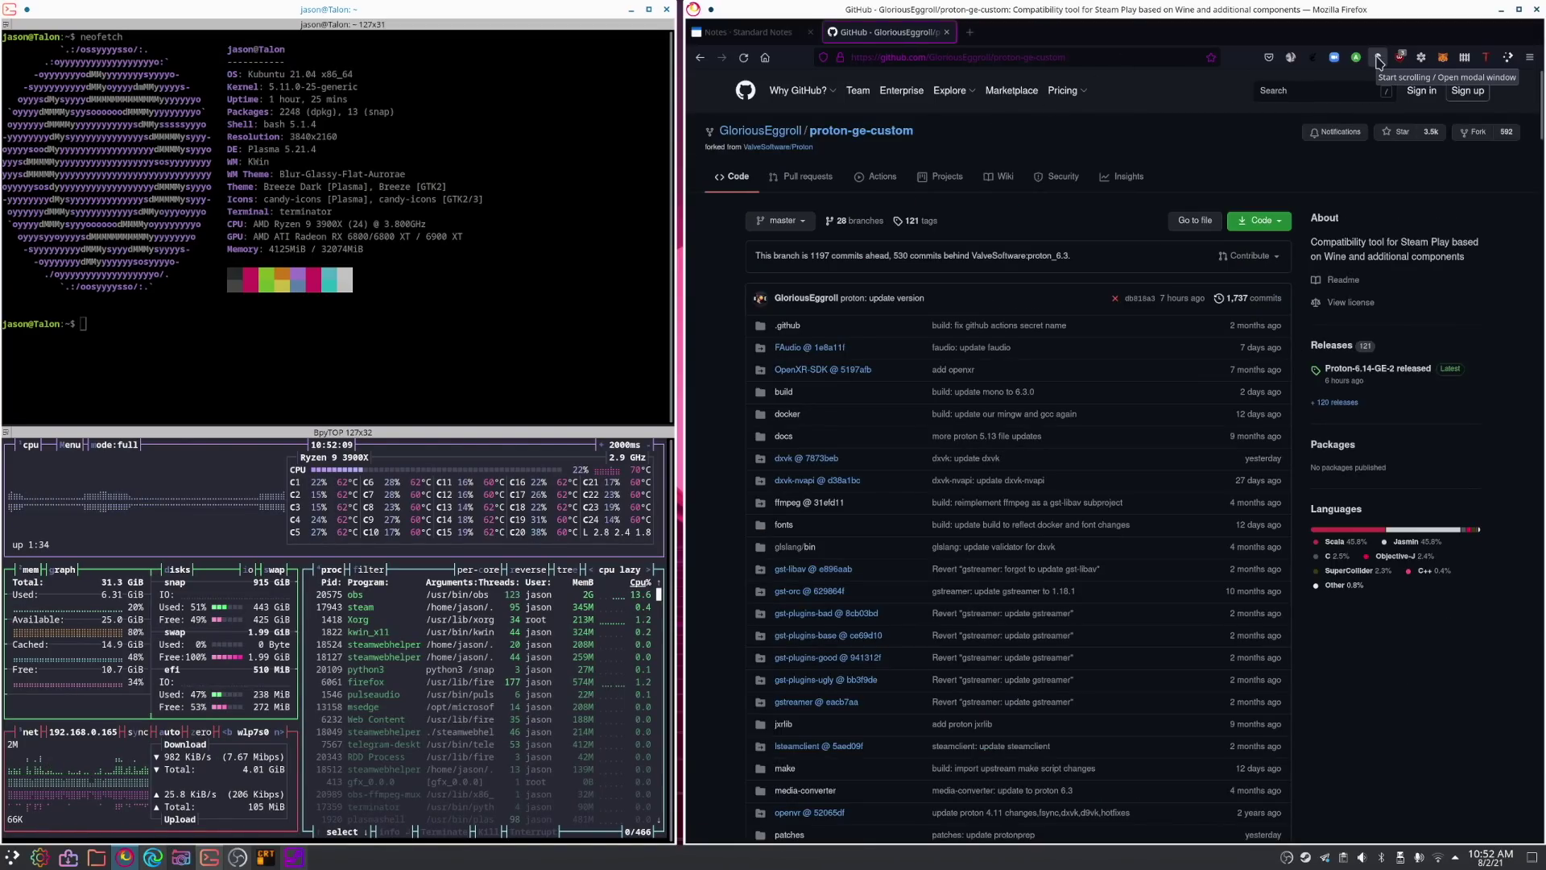
Step: Scroll the proton-ge-custom README down to its list of Steam game patches and fixes
{"action": "scroll", "coordinate": [1498, 290], "scroll_direction": "down", "scroll_amount": 2}
{"action": "scroll", "coordinate": [1514, 292], "scroll_direction": "down", "scroll_amount": 3}
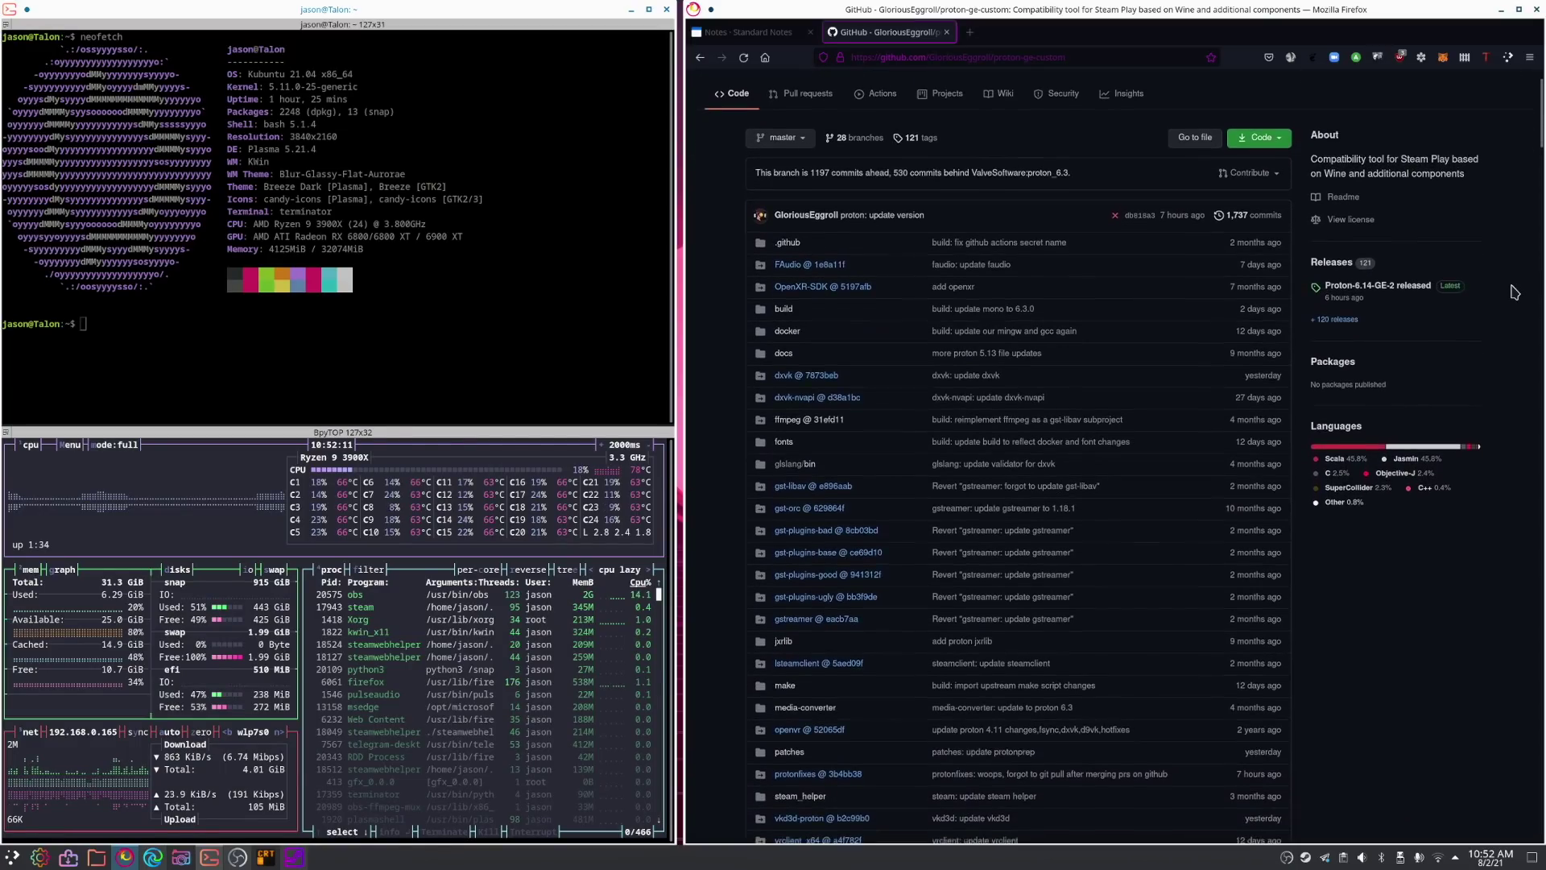
{"action": "scroll", "coordinate": [1514, 291], "scroll_direction": "down", "scroll_amount": 3}
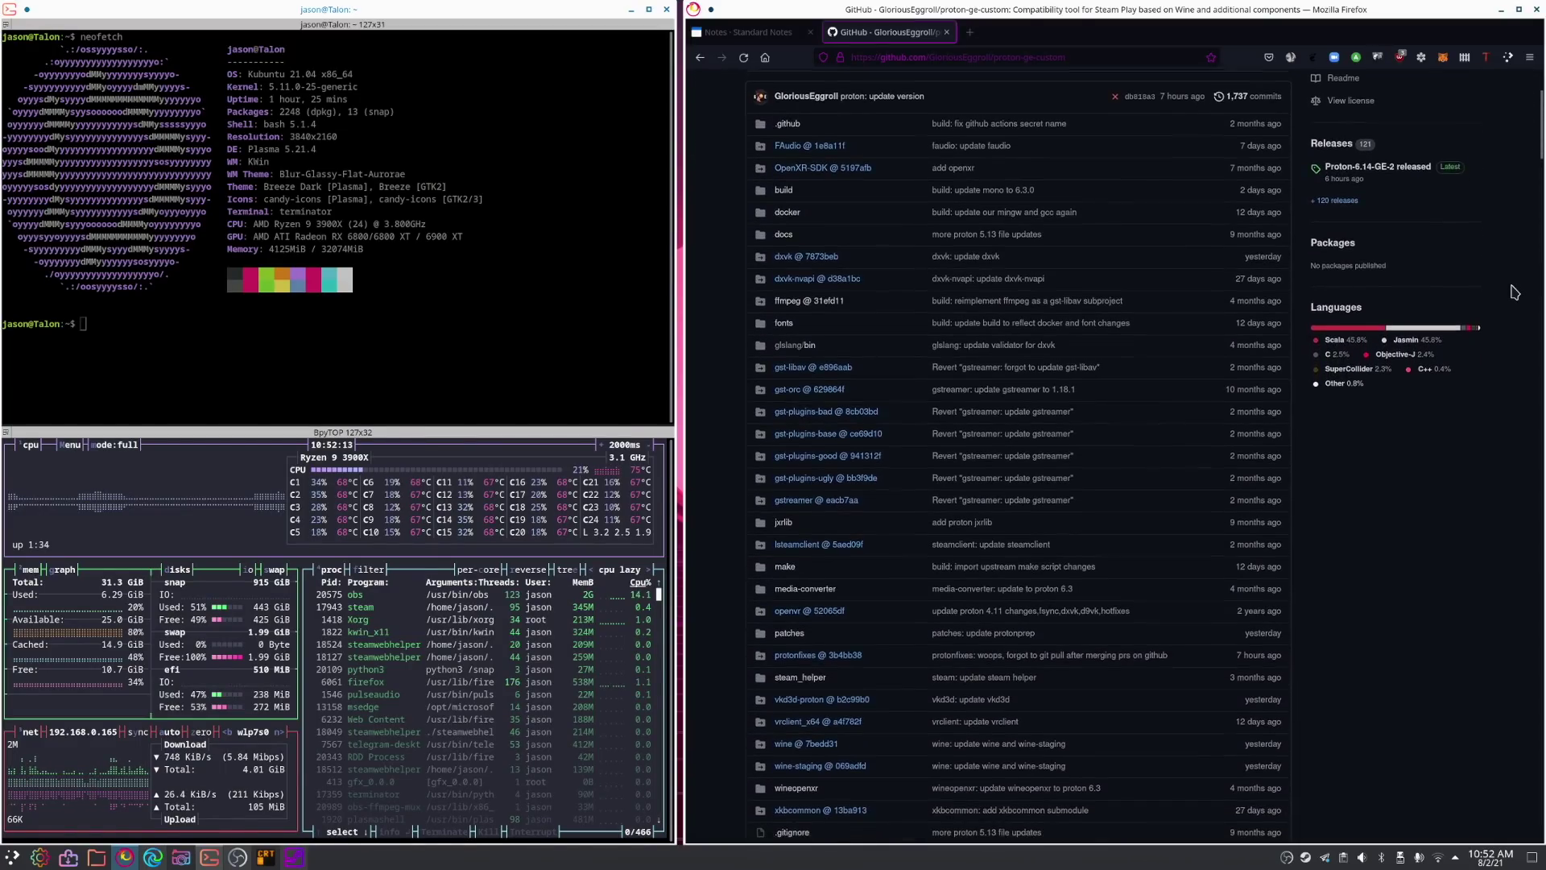
{"action": "scroll", "coordinate": [1514, 291], "scroll_direction": "down", "scroll_amount": 3}
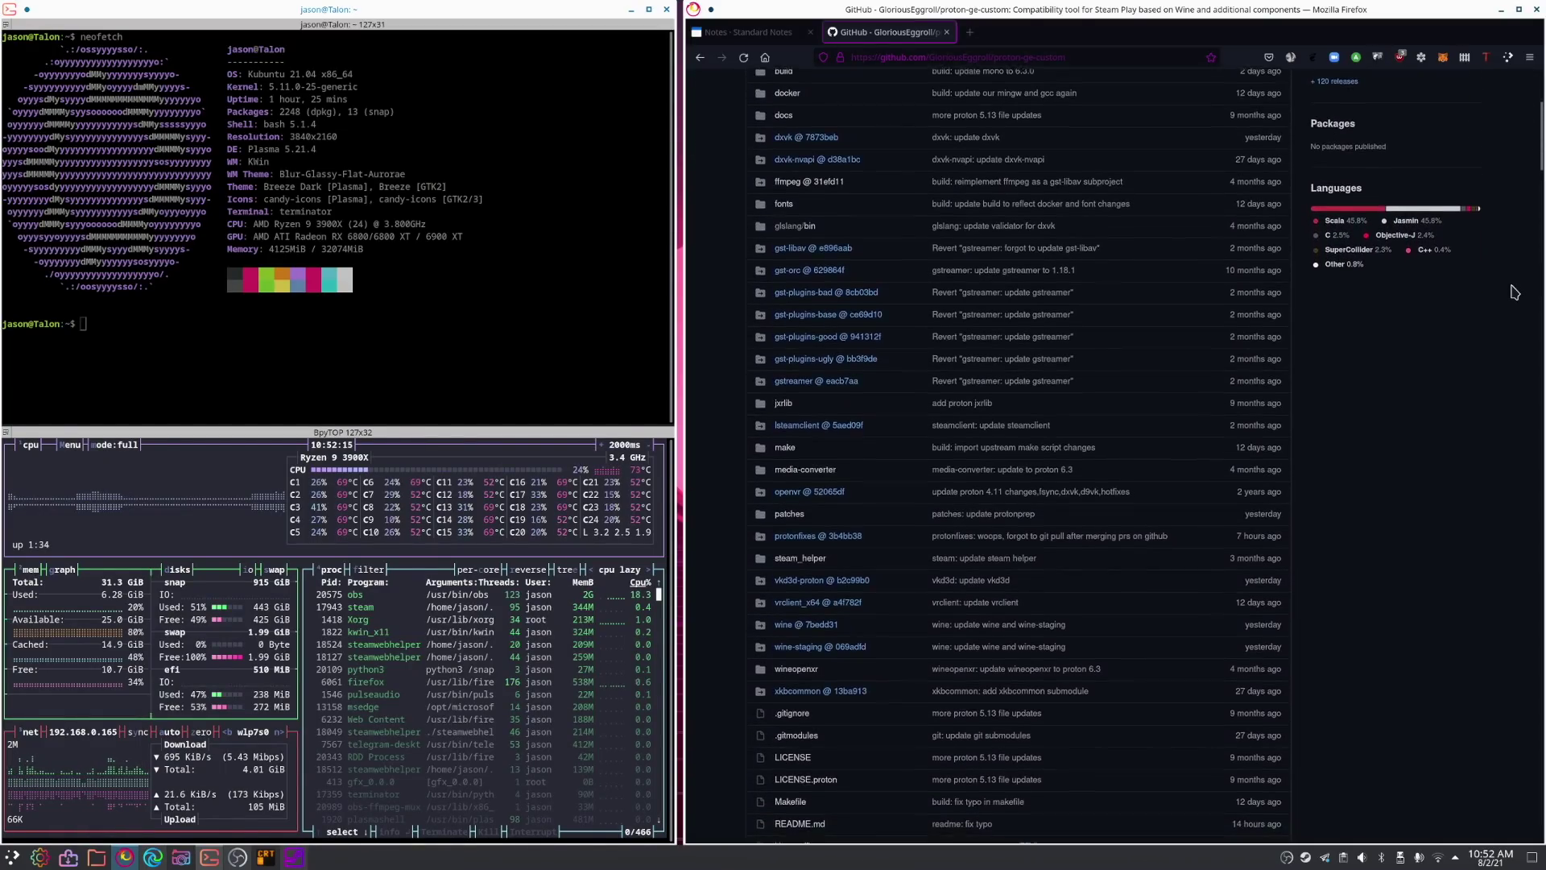
{"action": "scroll", "coordinate": [1514, 291], "scroll_direction": "down", "scroll_amount": 3}
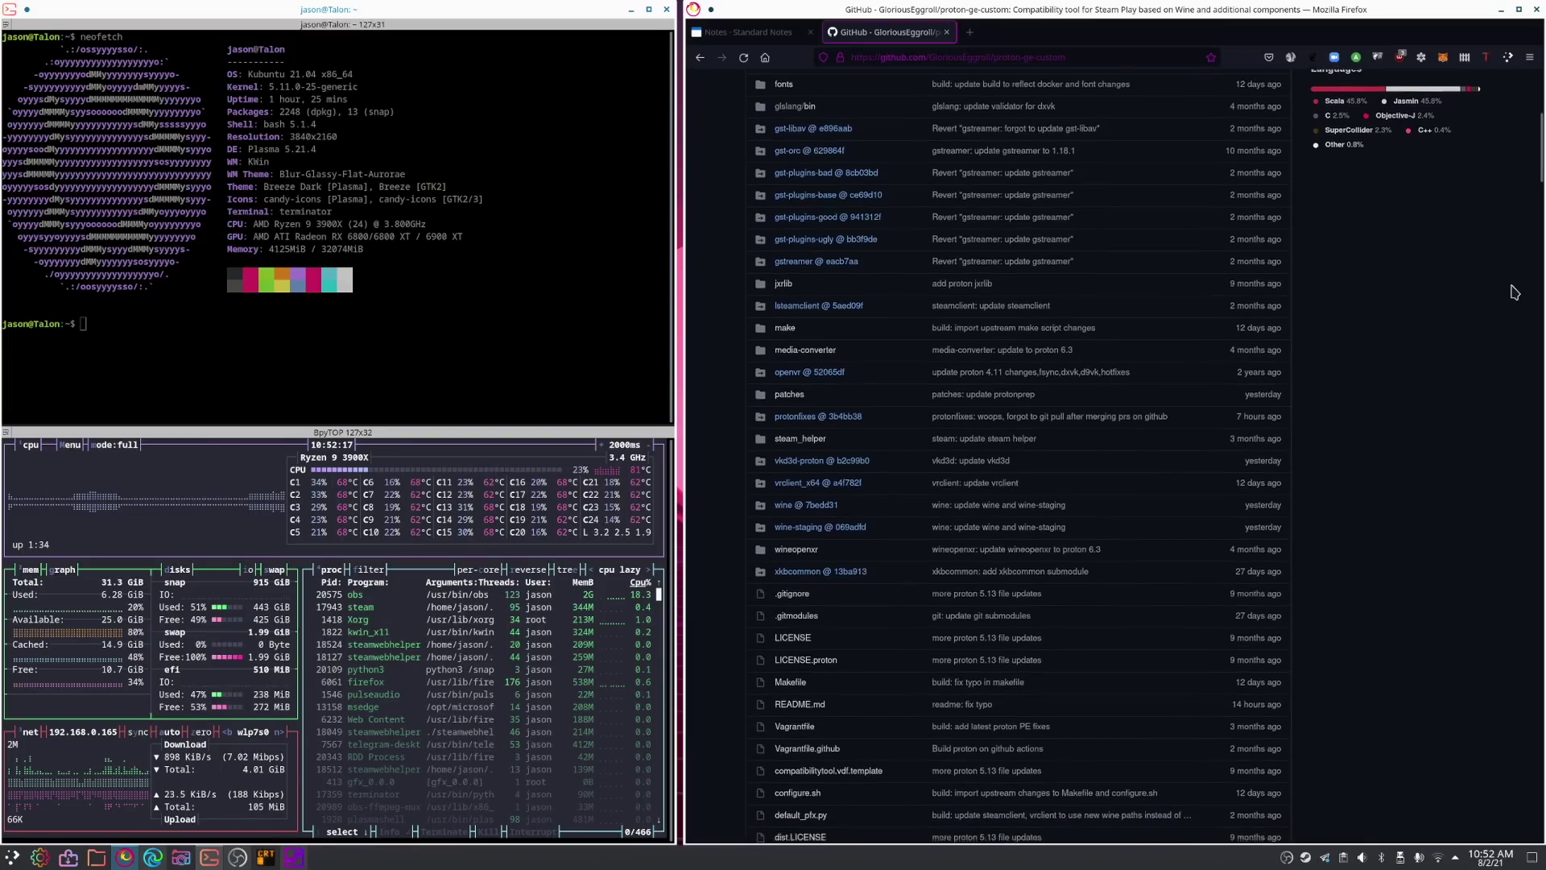
{"action": "scroll", "coordinate": [1514, 292], "scroll_direction": "down", "scroll_amount": 2}
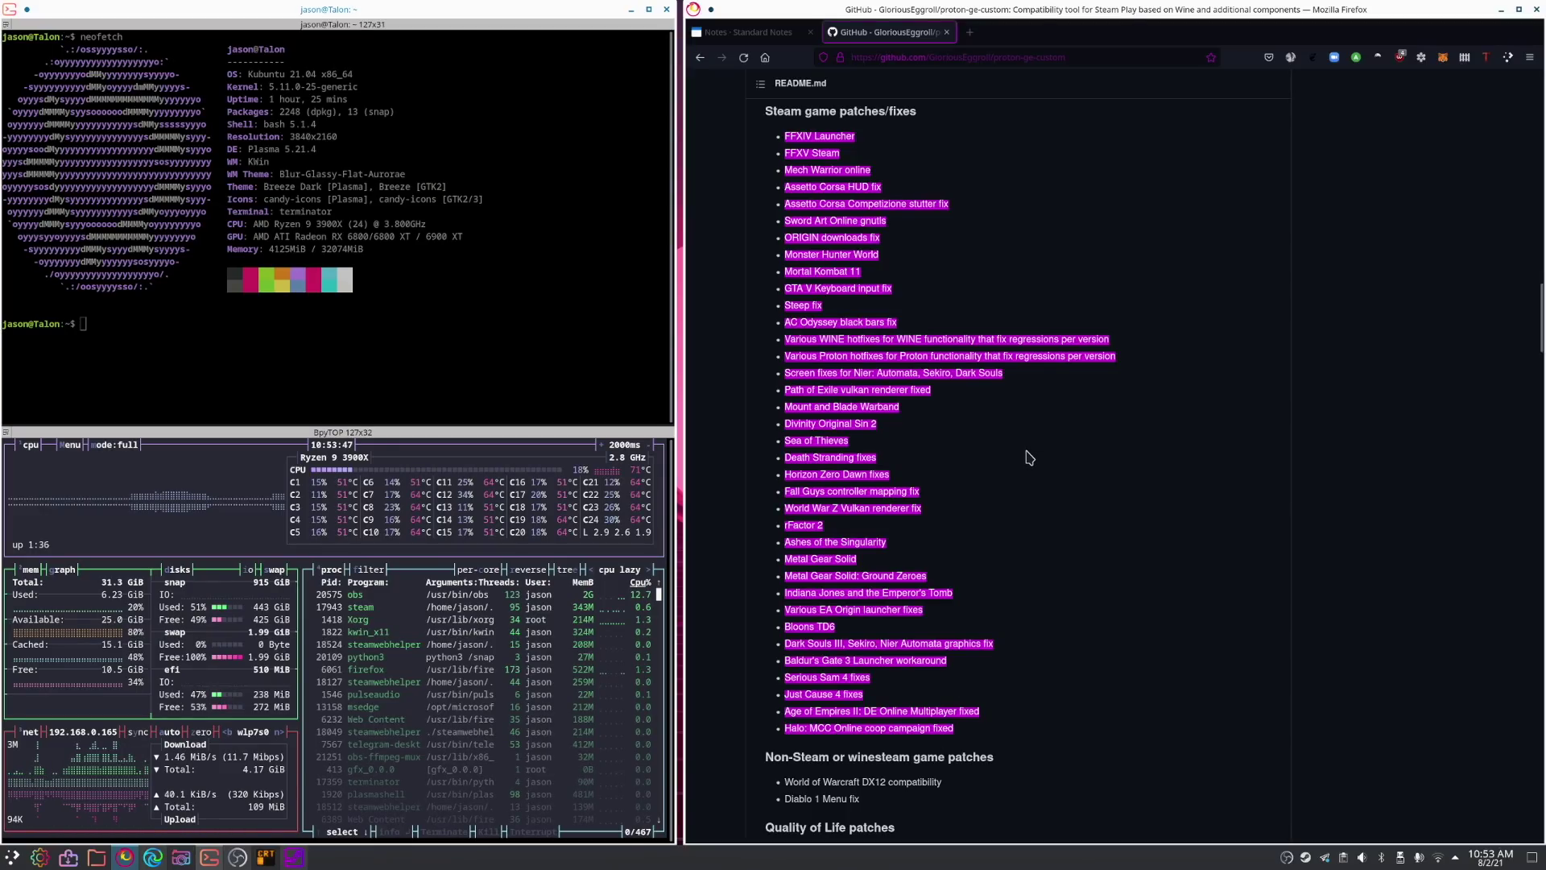
Step: Scroll the protonup repository page to its introduction and installation instructions
{"action": "scroll", "coordinate": [1061, 558], "scroll_direction": "down", "scroll_amount": 7}
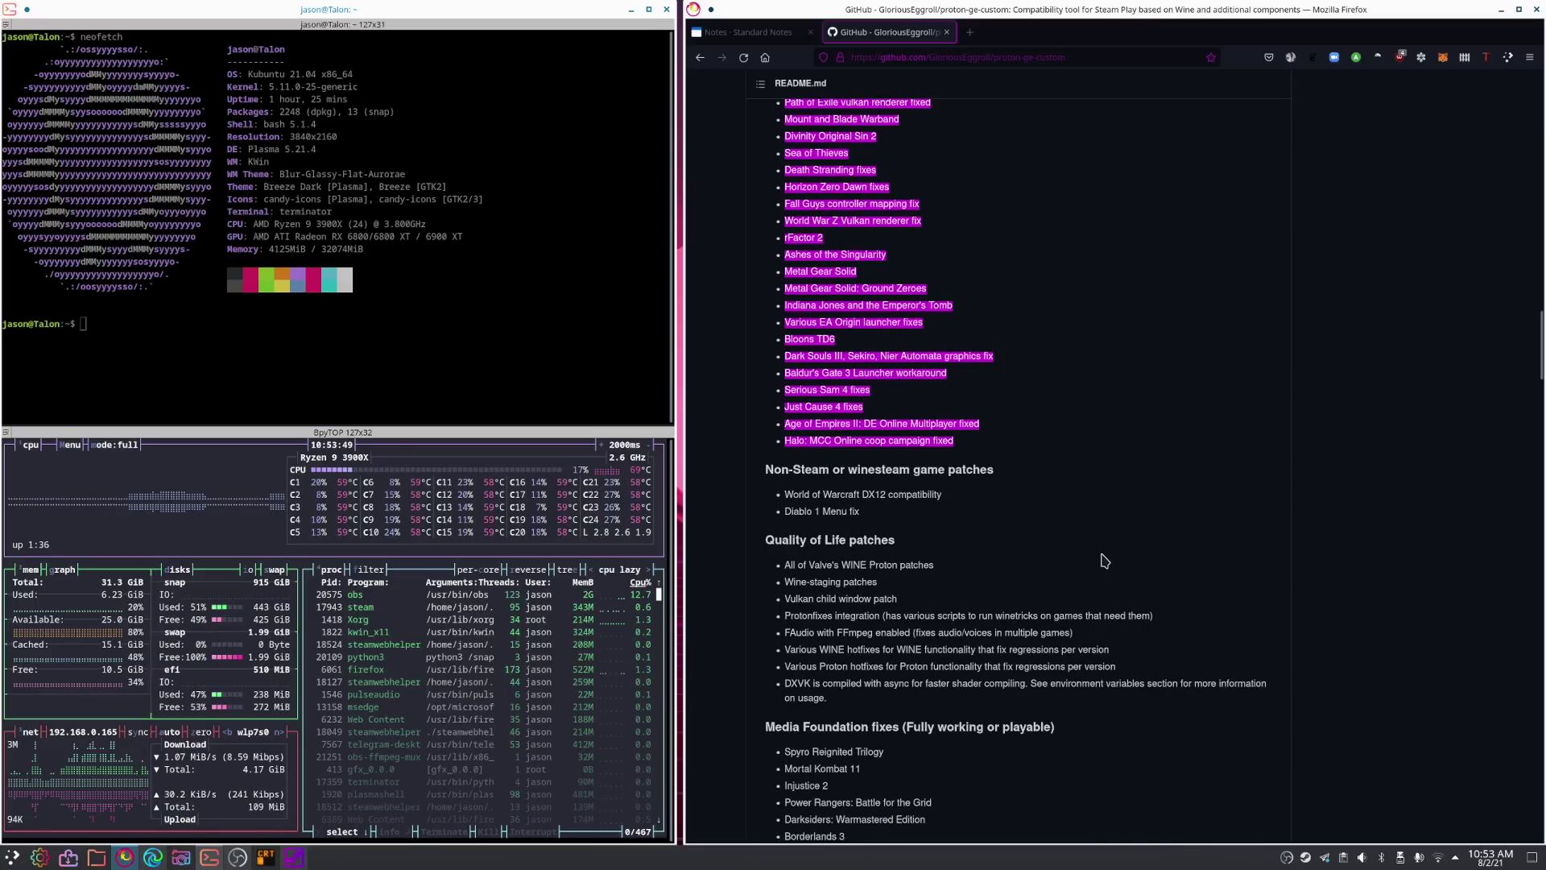
{"action": "scroll", "coordinate": [1104, 559], "scroll_direction": "down", "scroll_amount": 1}
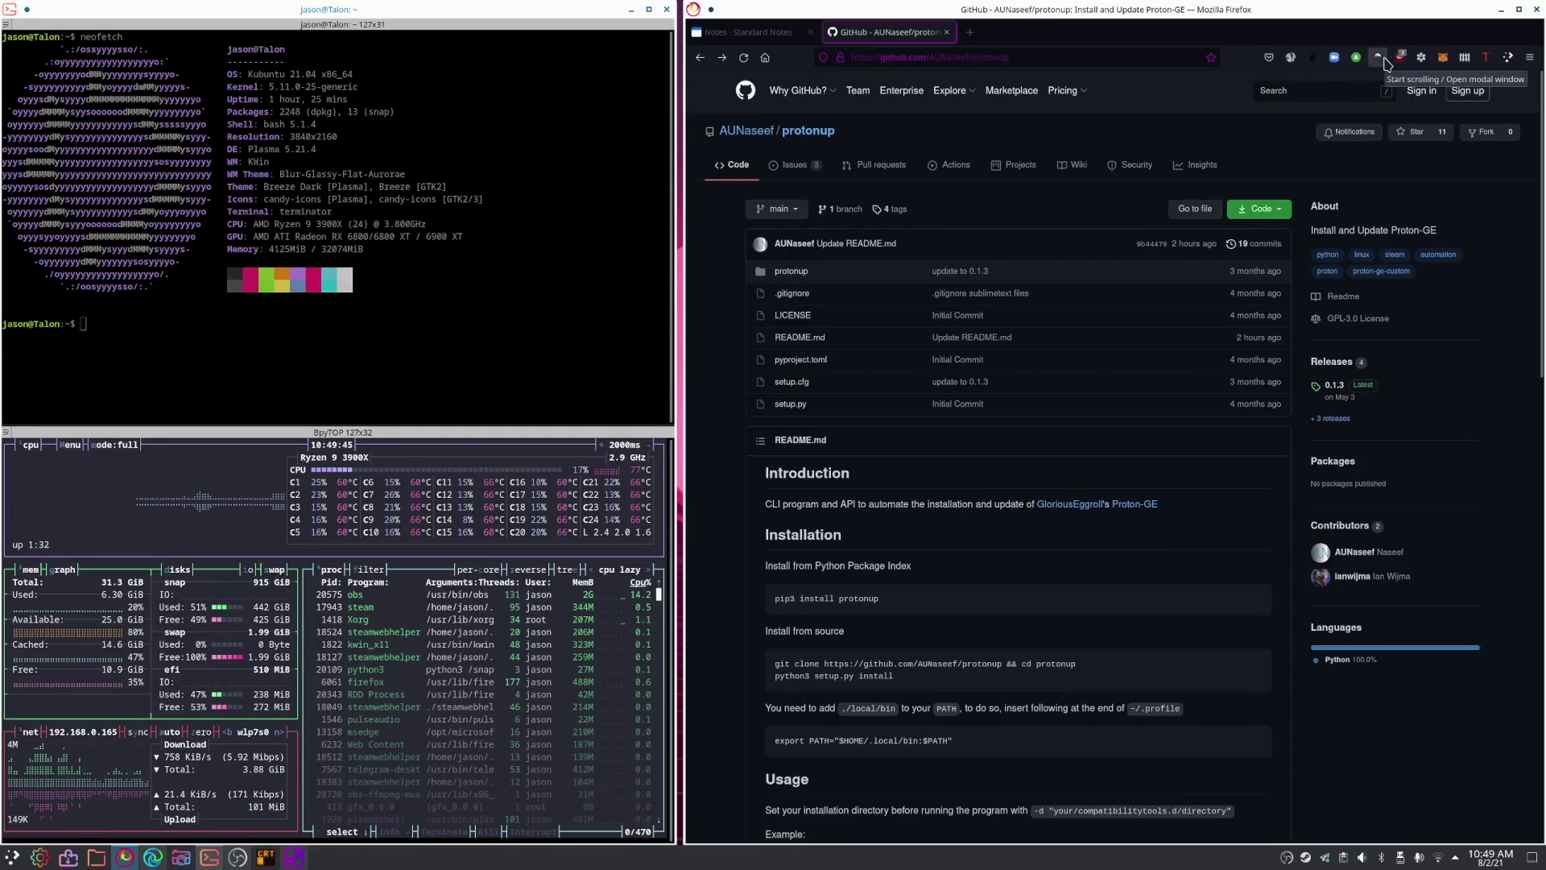
{"action": "left_click", "coordinate": [1385, 60]}
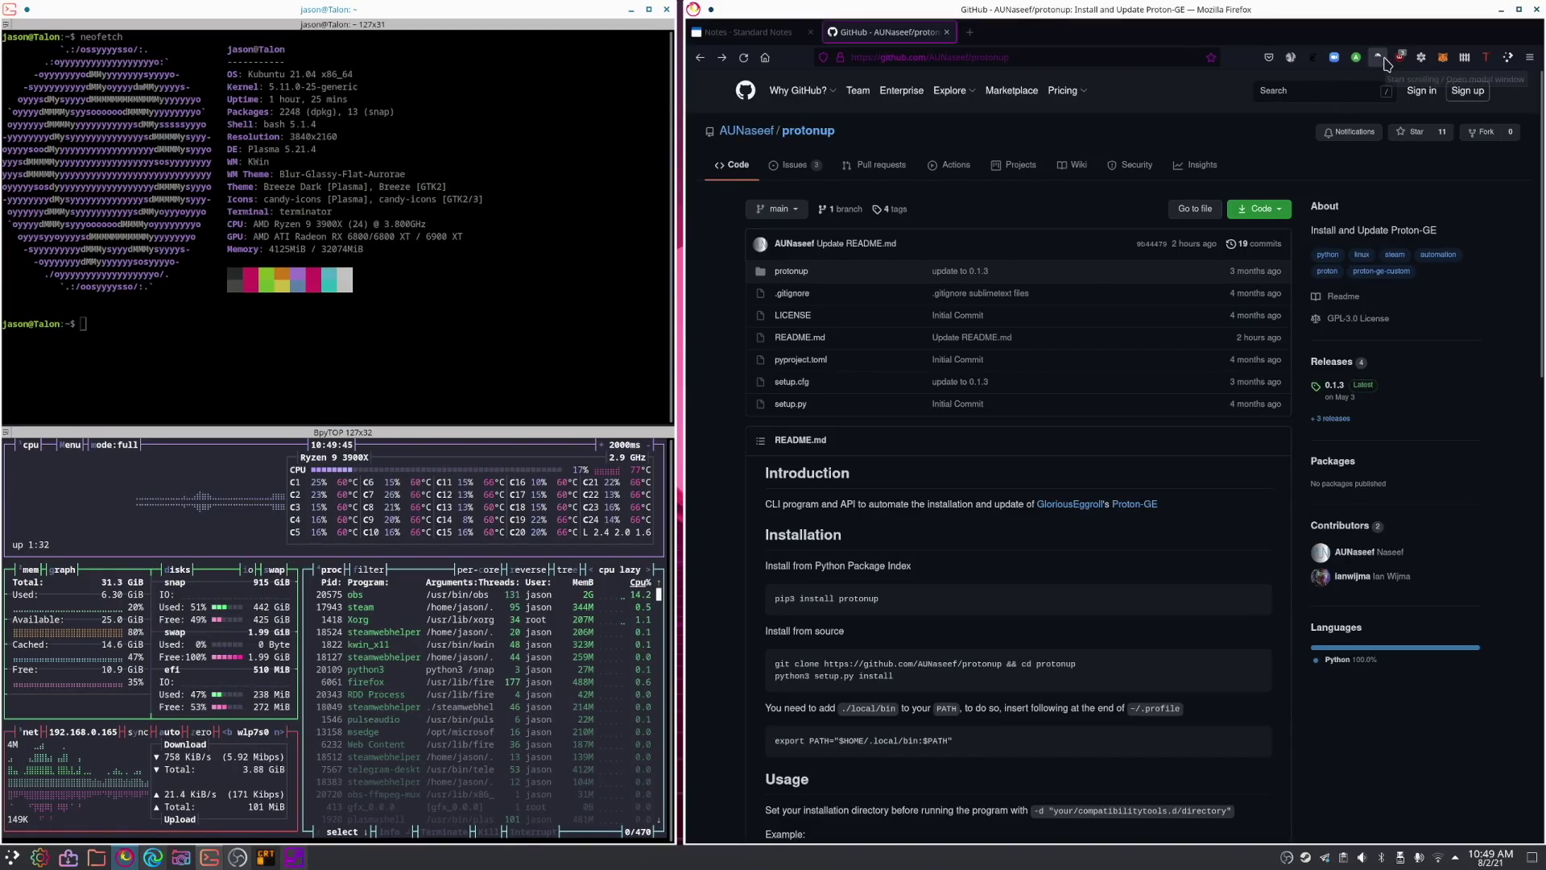
{"action": "left_click", "coordinate": [1386, 62]}
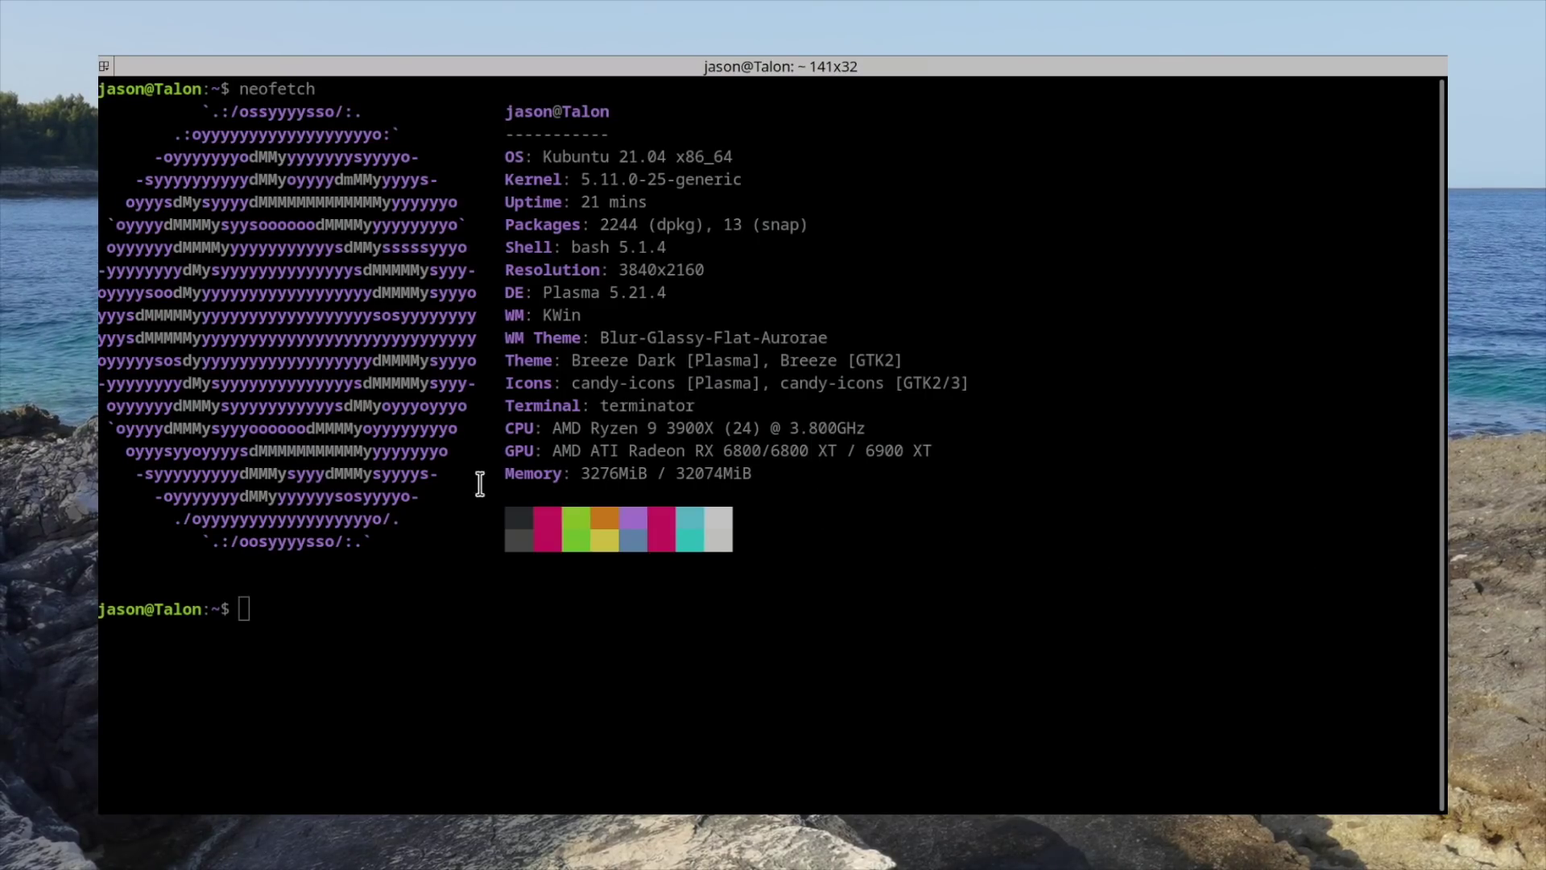
Step: Try installing protonup with pip3, then begin the sudo apt install python3-pip command
{"action": "left_click", "coordinate": [298, 614]}
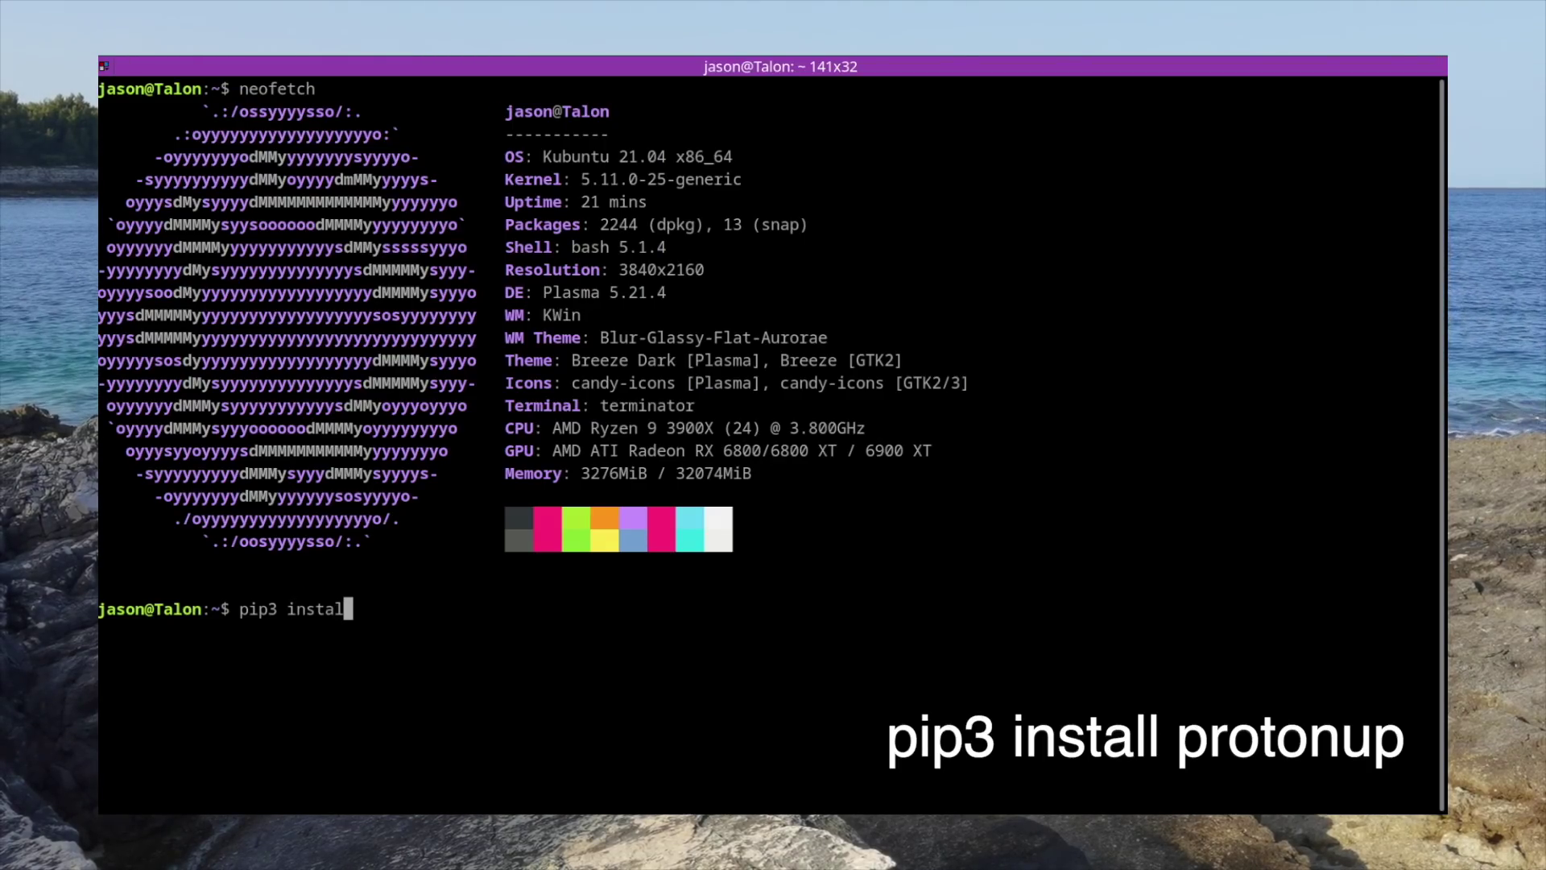
{"action": "type", "text": "pip3 install protonup"}
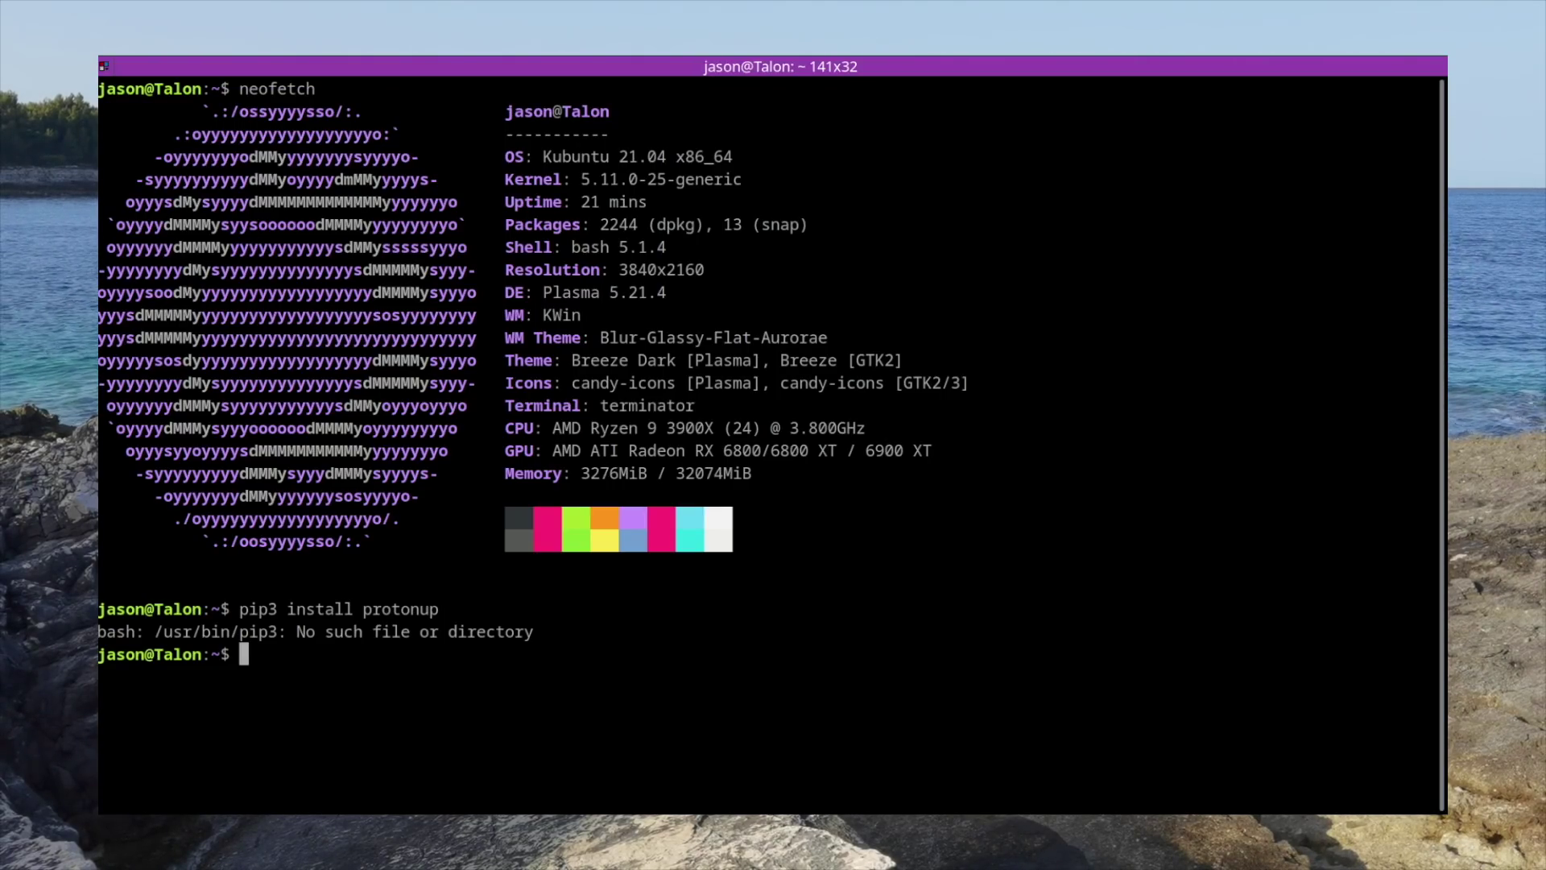
{"action": "type", "text": "sudo apt install pyth"}
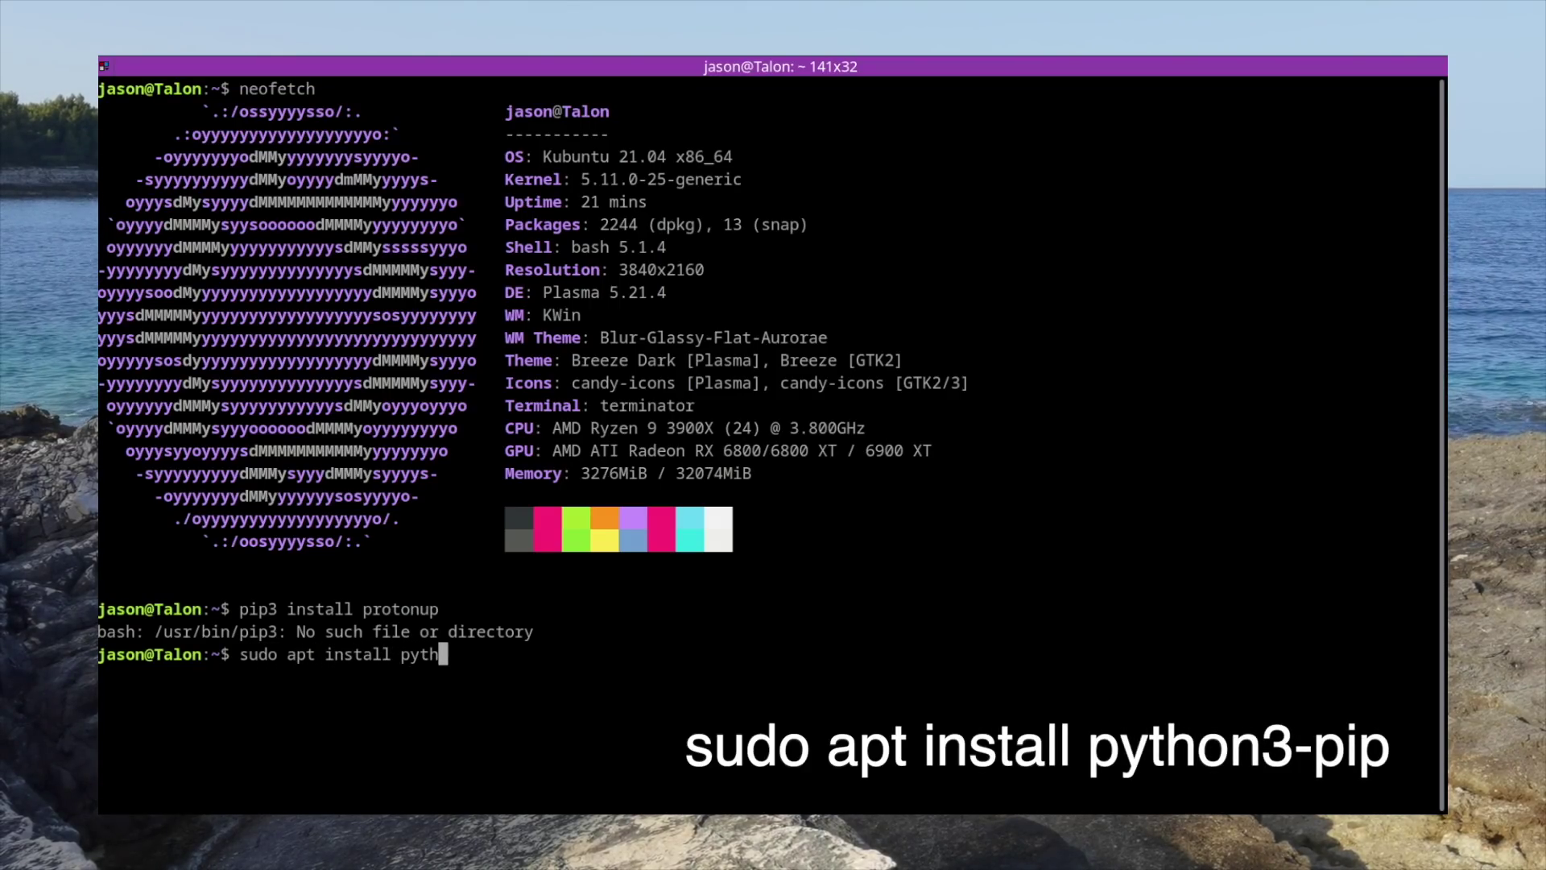
{"action": "type", "text": "on3-pip"}
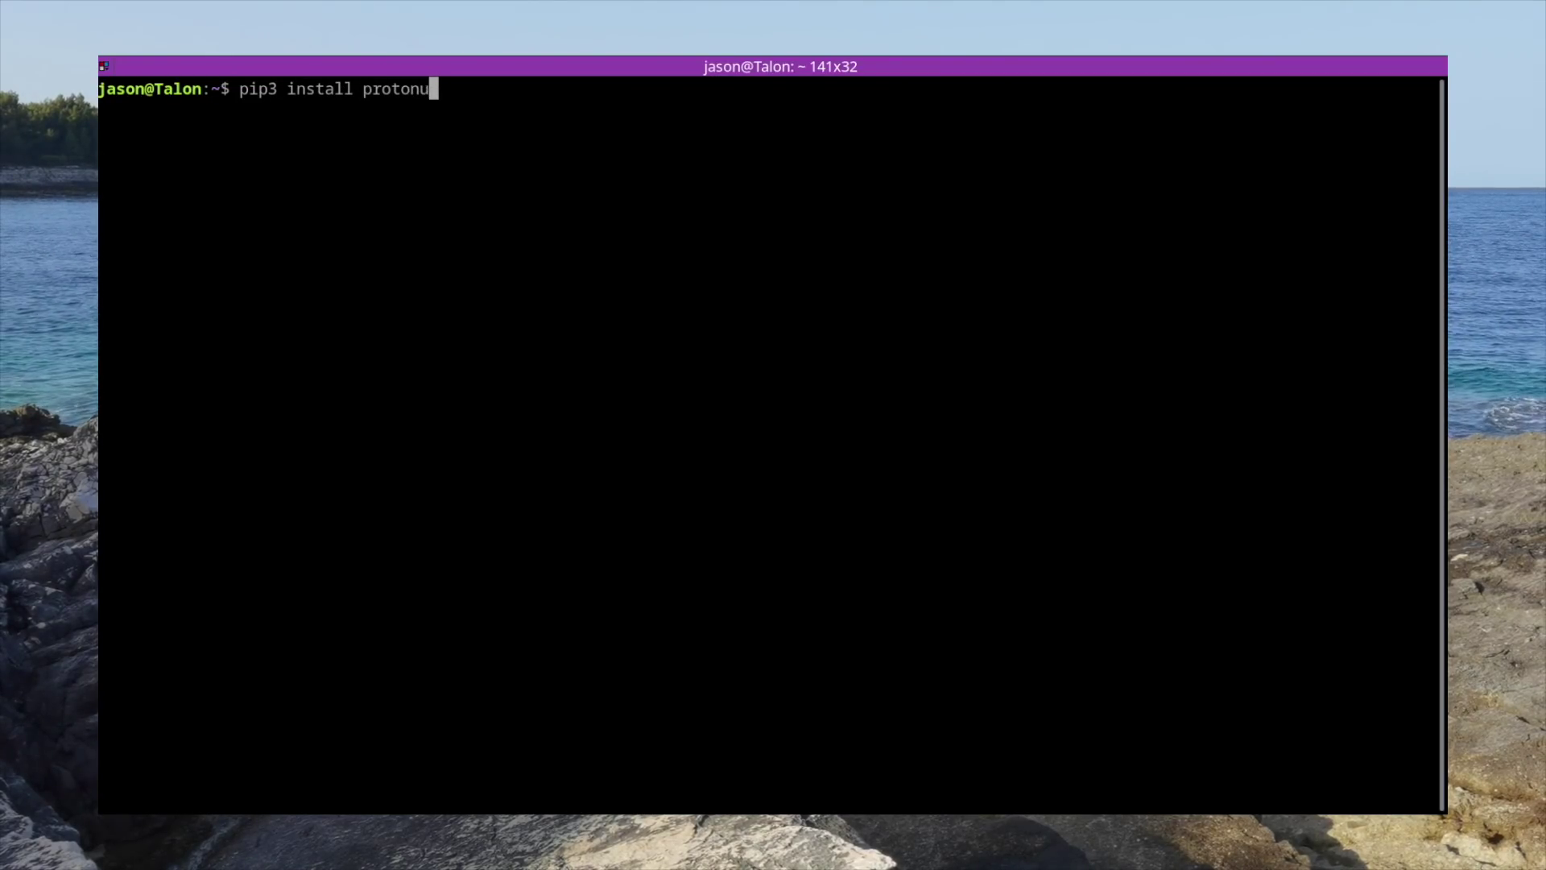
Step: Run the pip3 install of protonup, attempt the git clone, and install git with apt
{"action": "key", "text": "Return"}
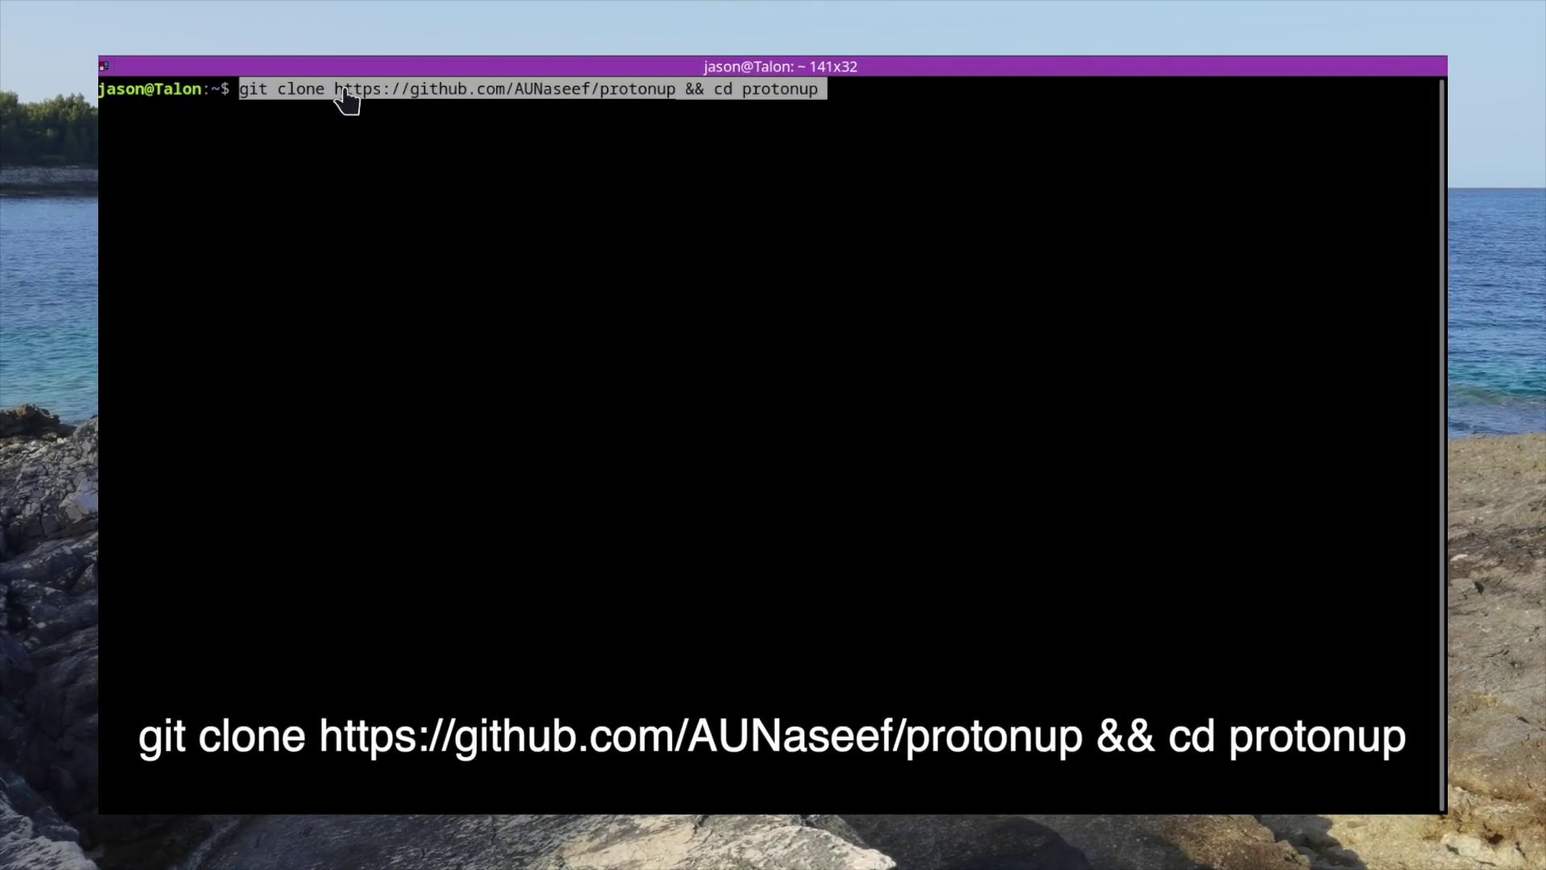
{"action": "key", "text": "Return"}
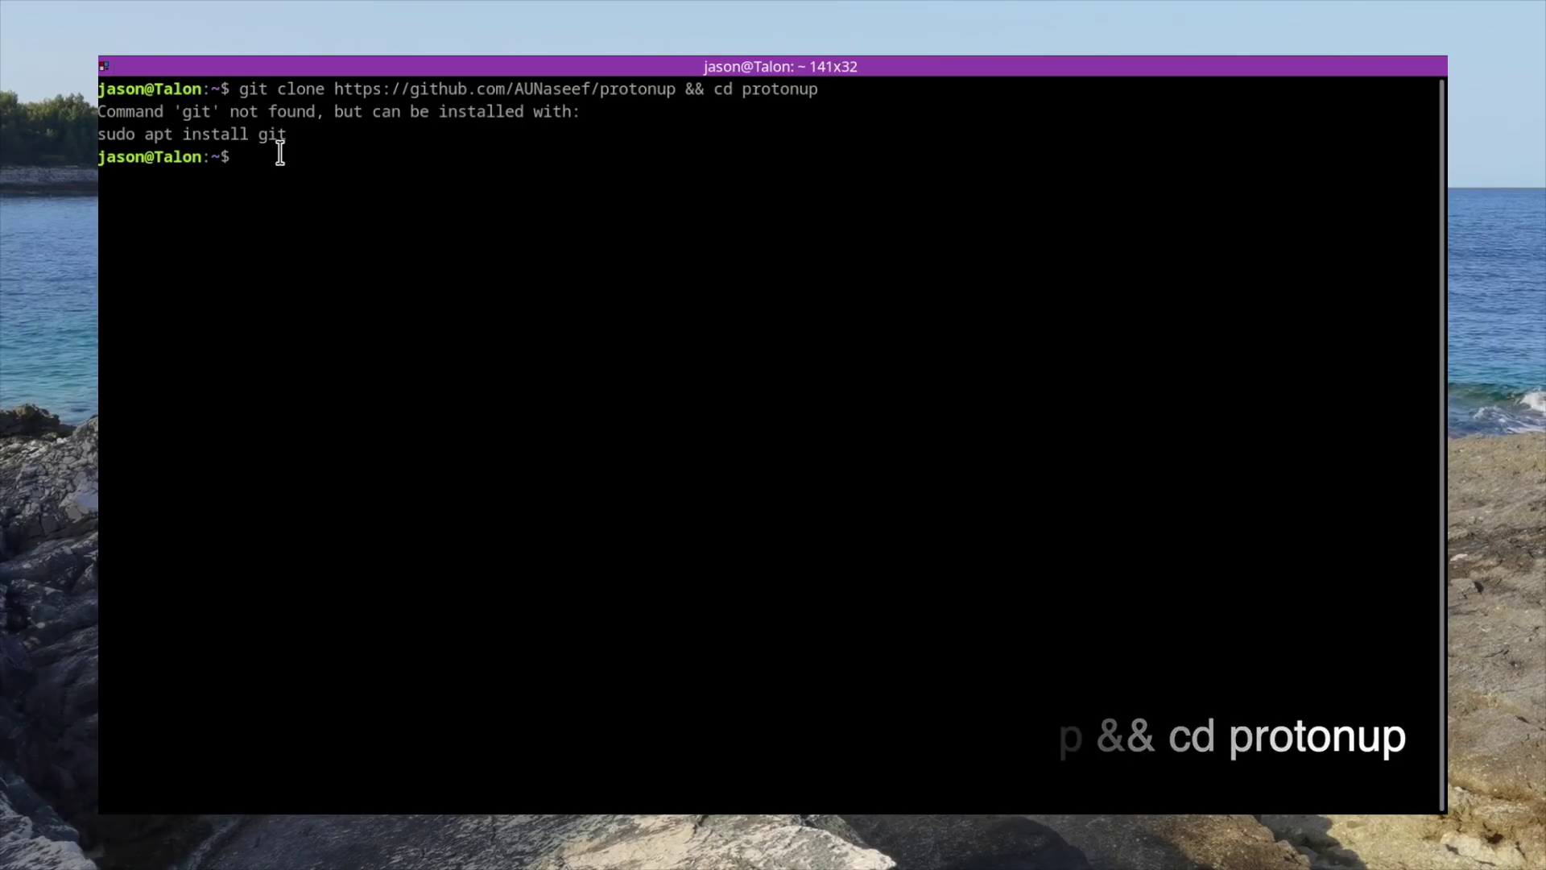
{"action": "type", "text": "sudo apt install git"}
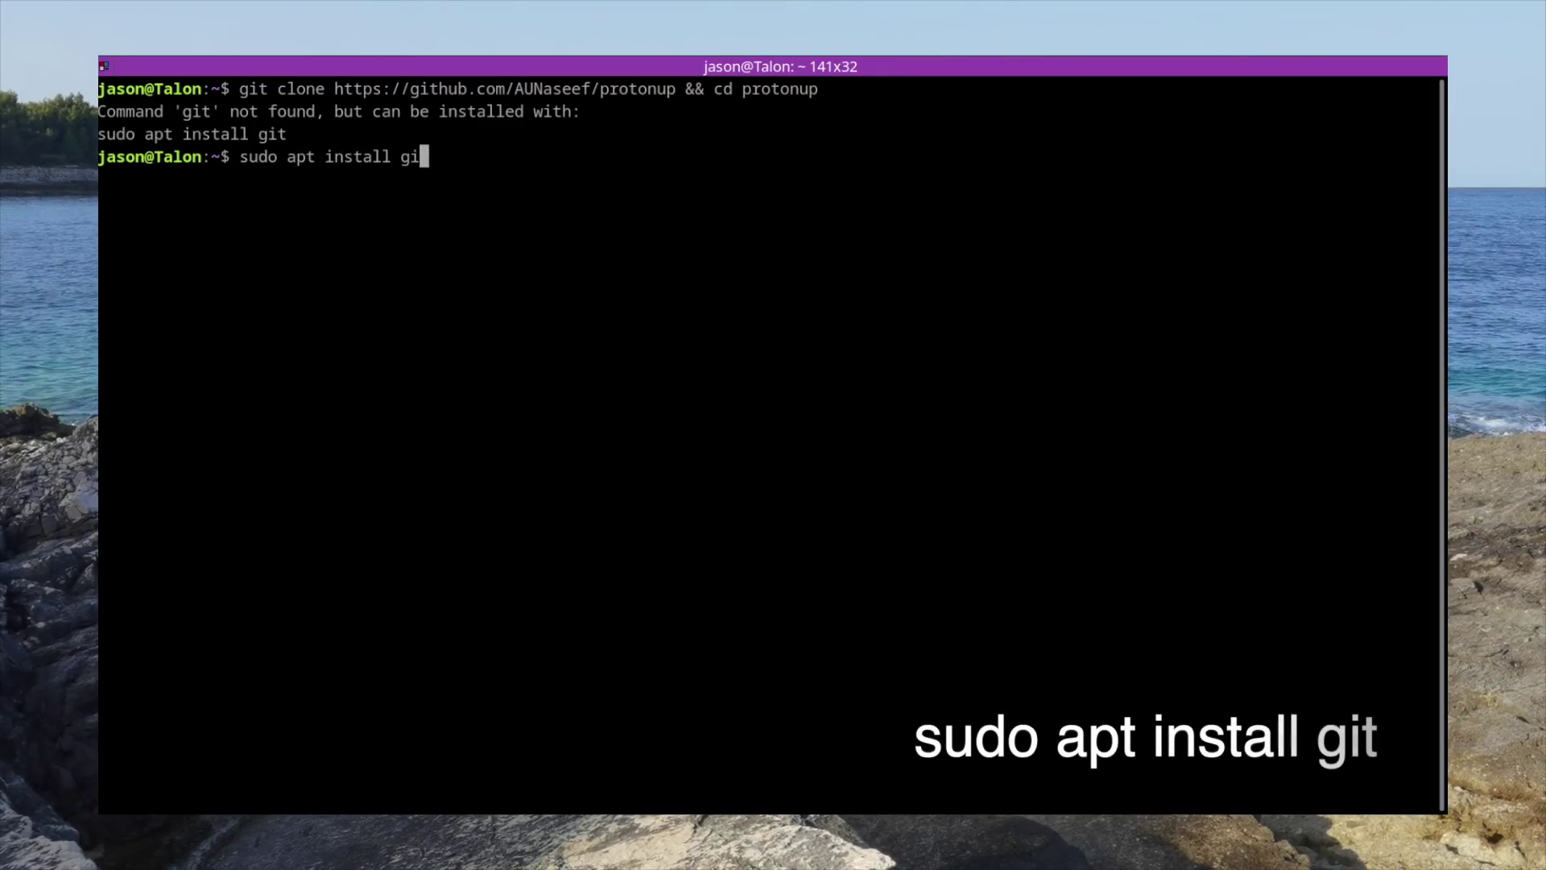
{"action": "key", "text": "Return"}
{"action": "type", "text": "y"}
{"action": "key", "text": "Return"}
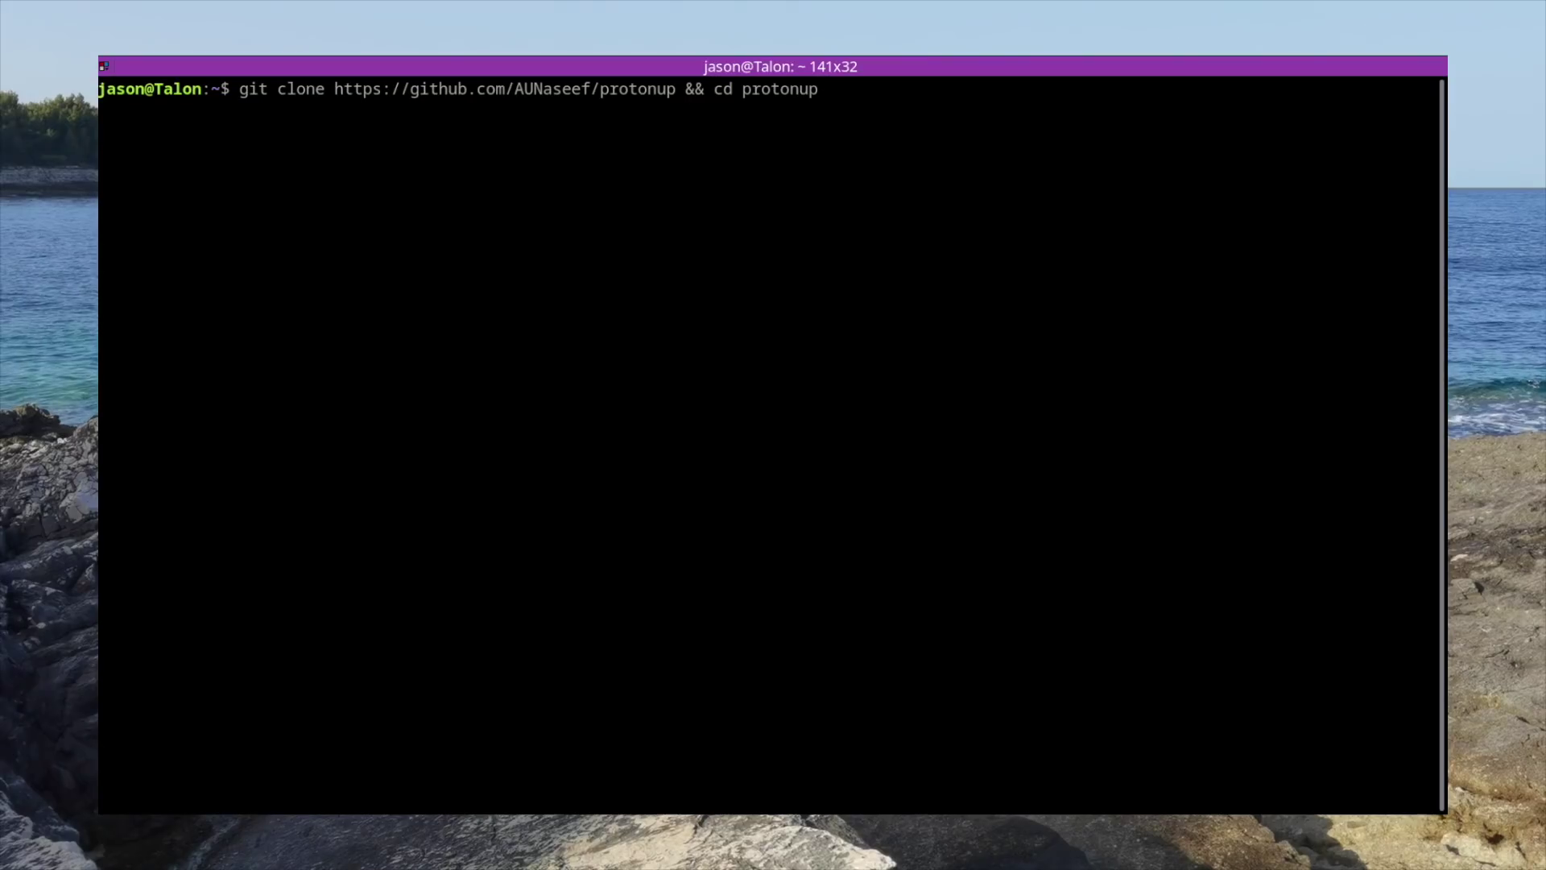
Step: Clone the protonup repository and install it with sudo python3 setup.py install
{"action": "key", "text": "Return"}
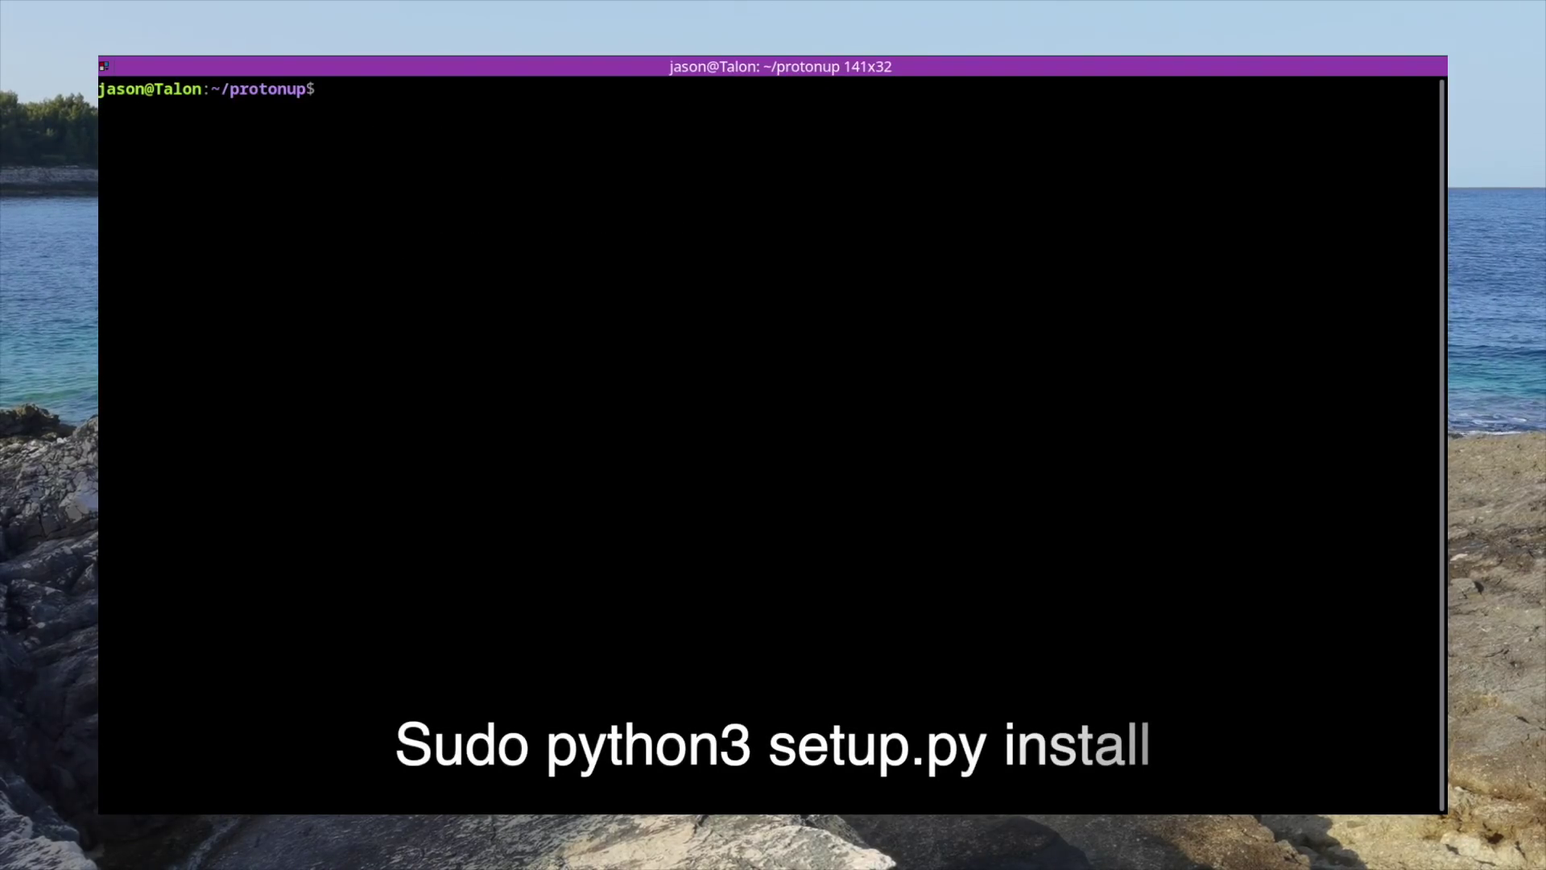
{"action": "type", "text": "sudo p"}
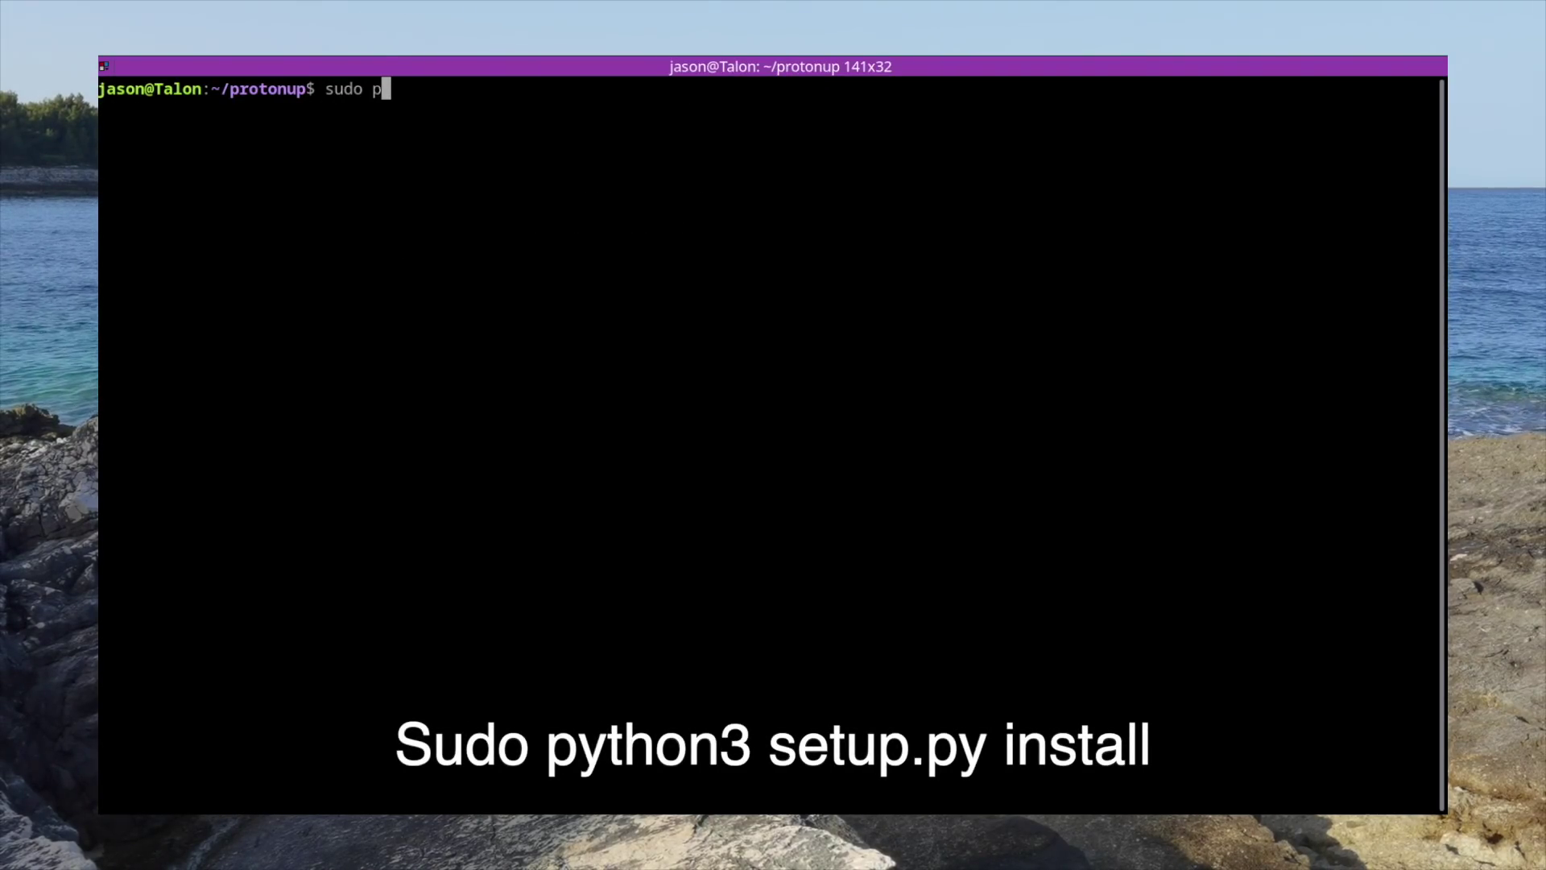
{"action": "type", "text": "ython3"}
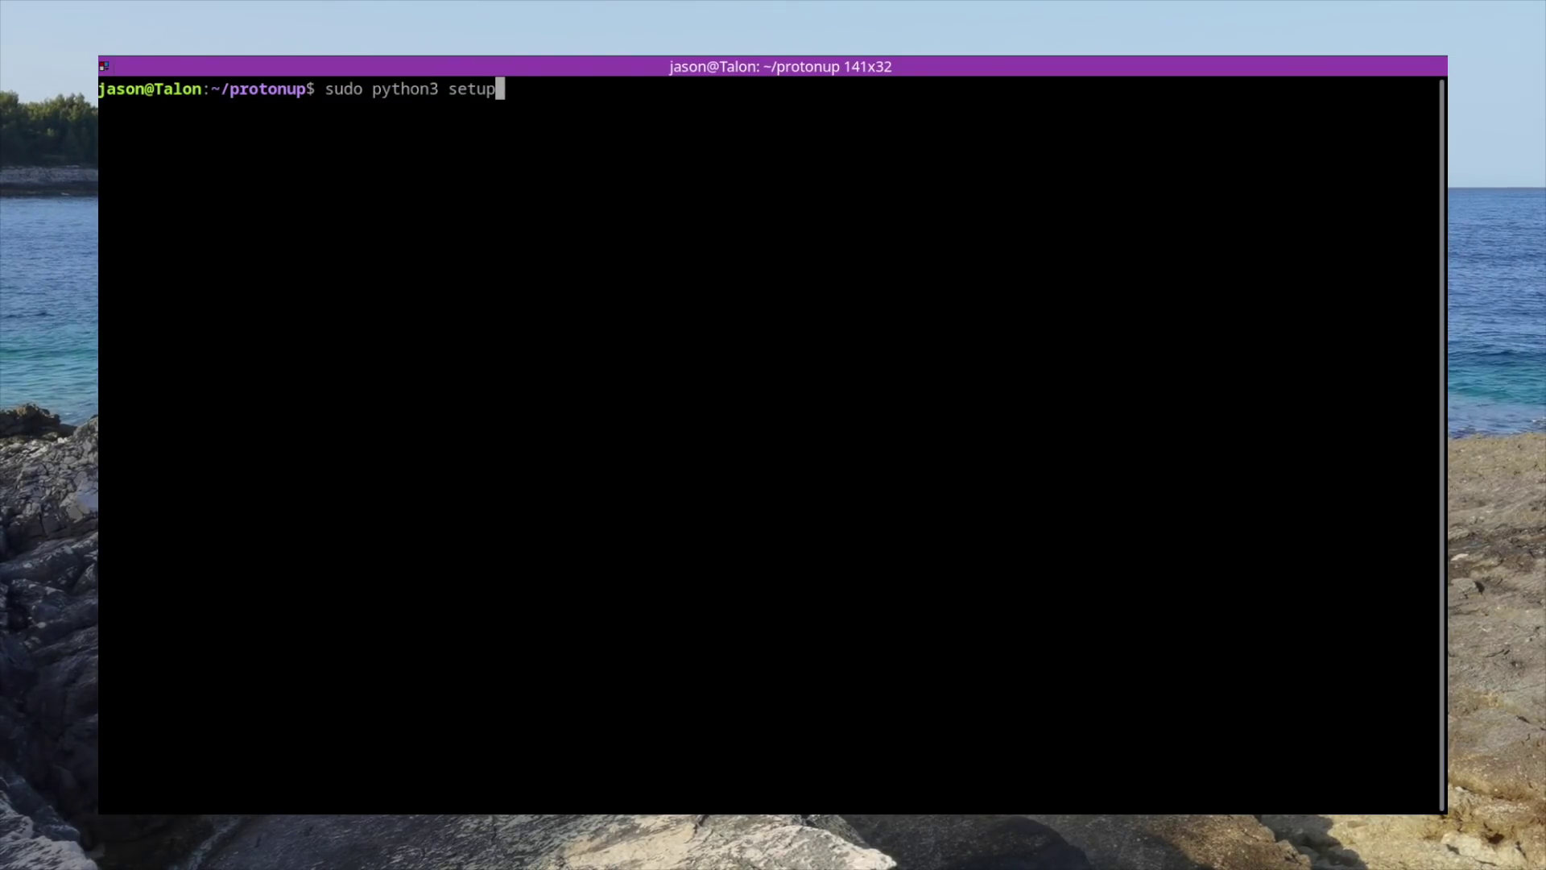
{"action": "type", "text": "setup.py install"}
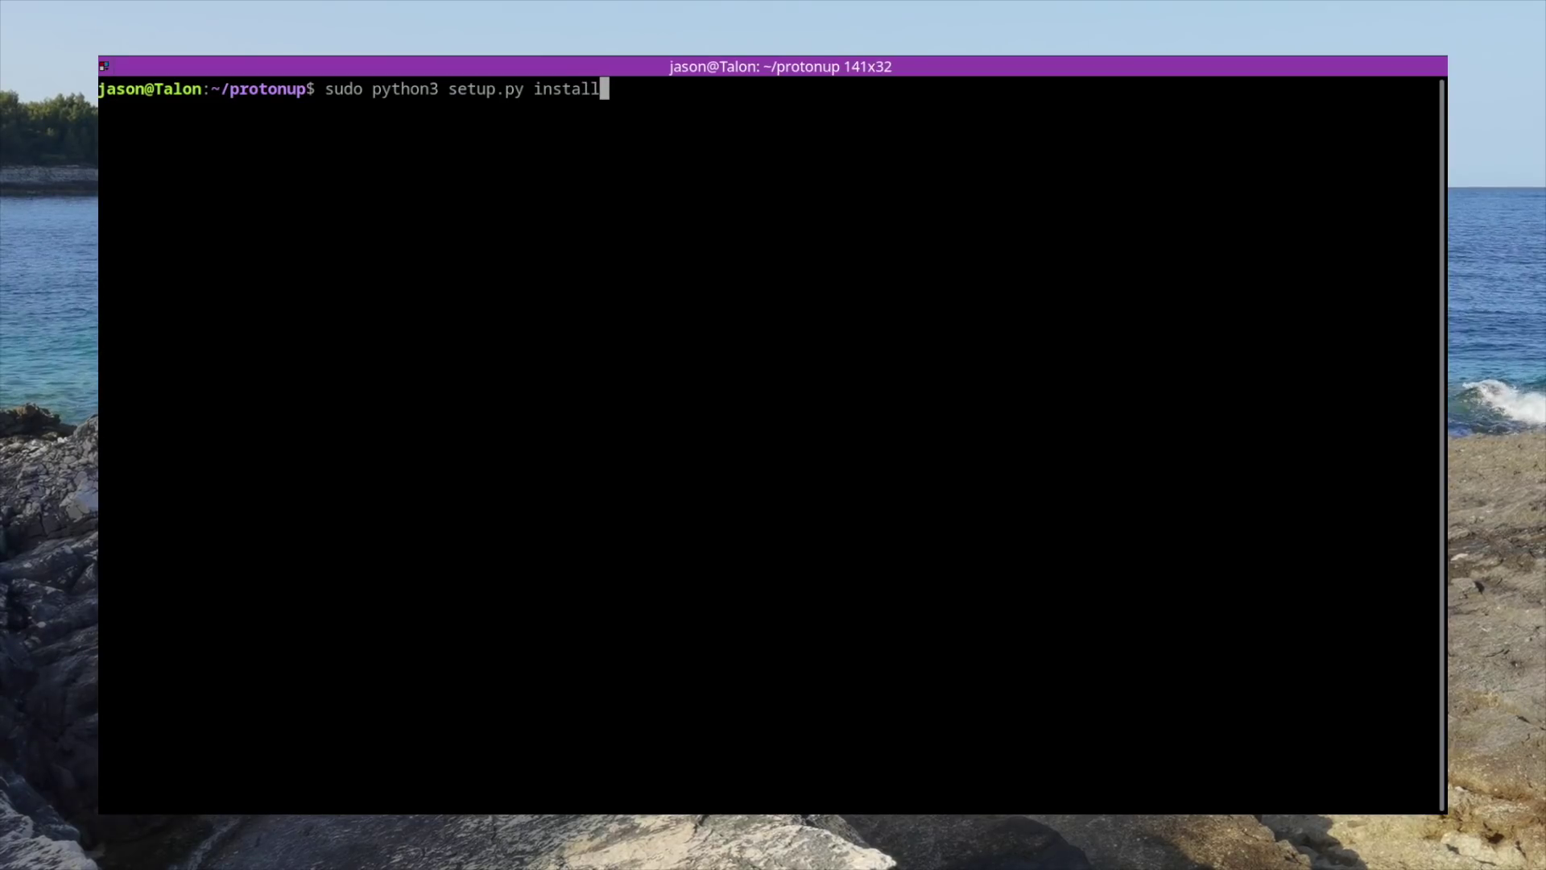
{"action": "key", "text": "Return"}
Step: Set protonup's install directory to ~/.steam/root/compatibilitytools.d/ using protonup -d
{"action": "key", "text": "ctrl+l"}
{"action": "type", "text": "protonup -d \""}
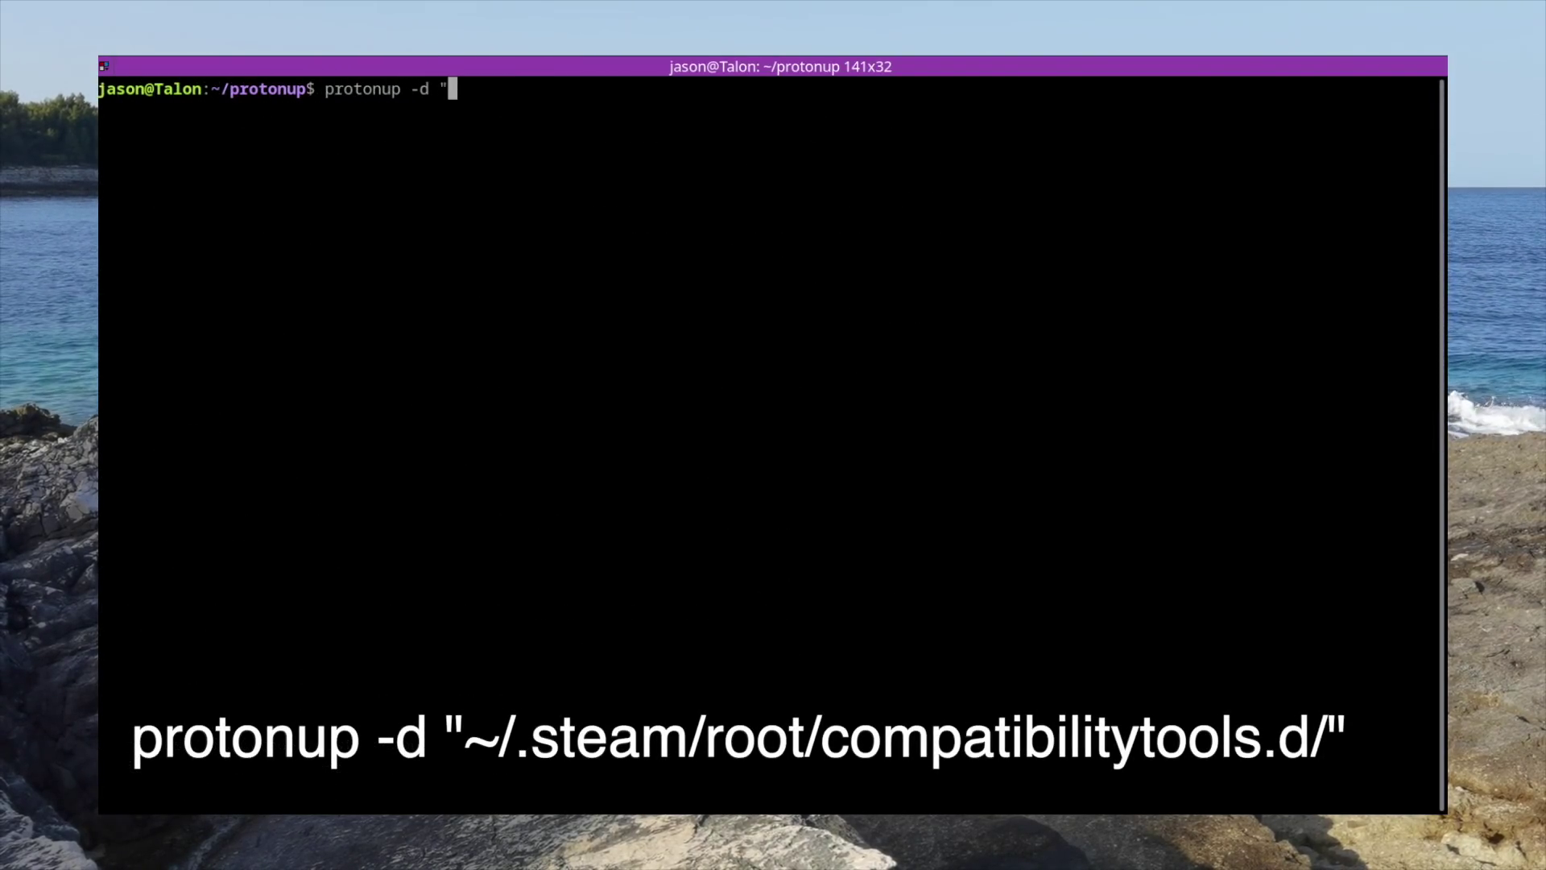
{"action": "type", "text": "~"}
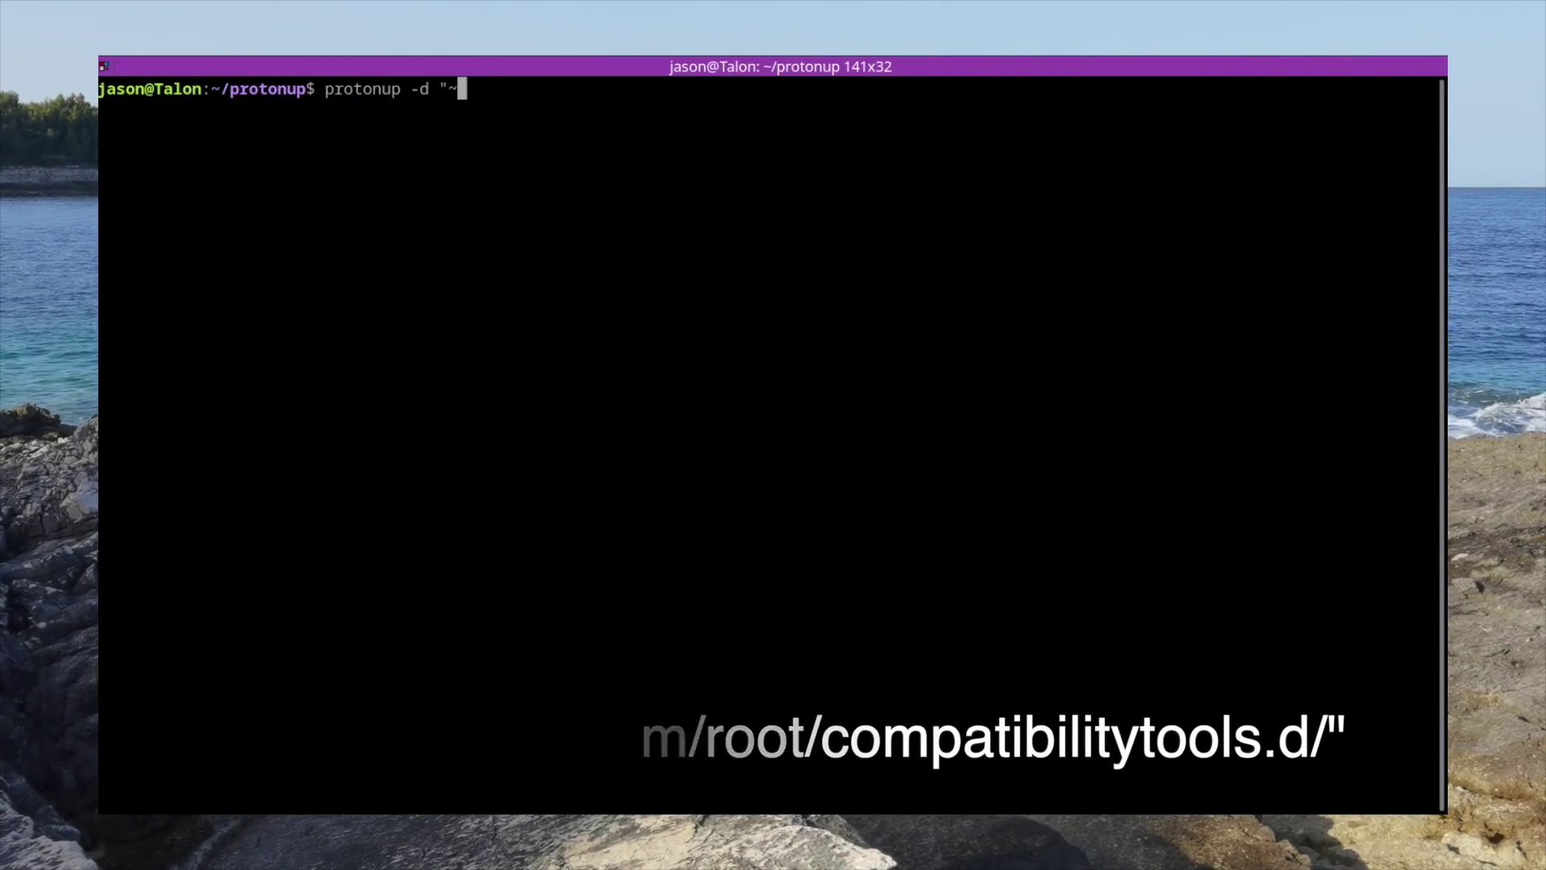
{"action": "type", "text": "/.steam/root/"}
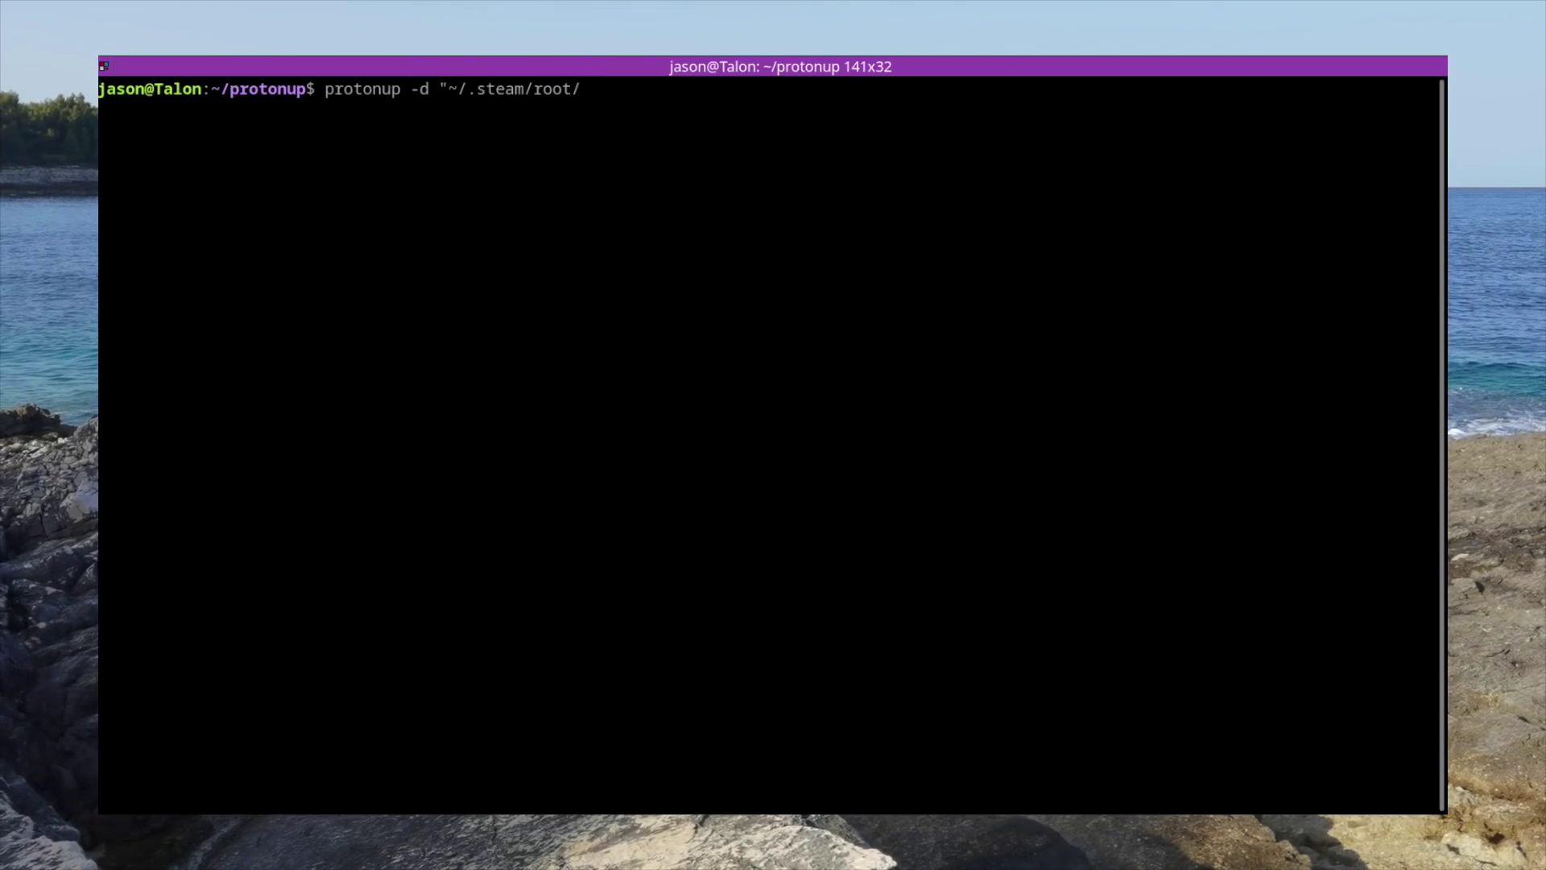
{"action": "type", "text": "compatibilitytools.d/\""}
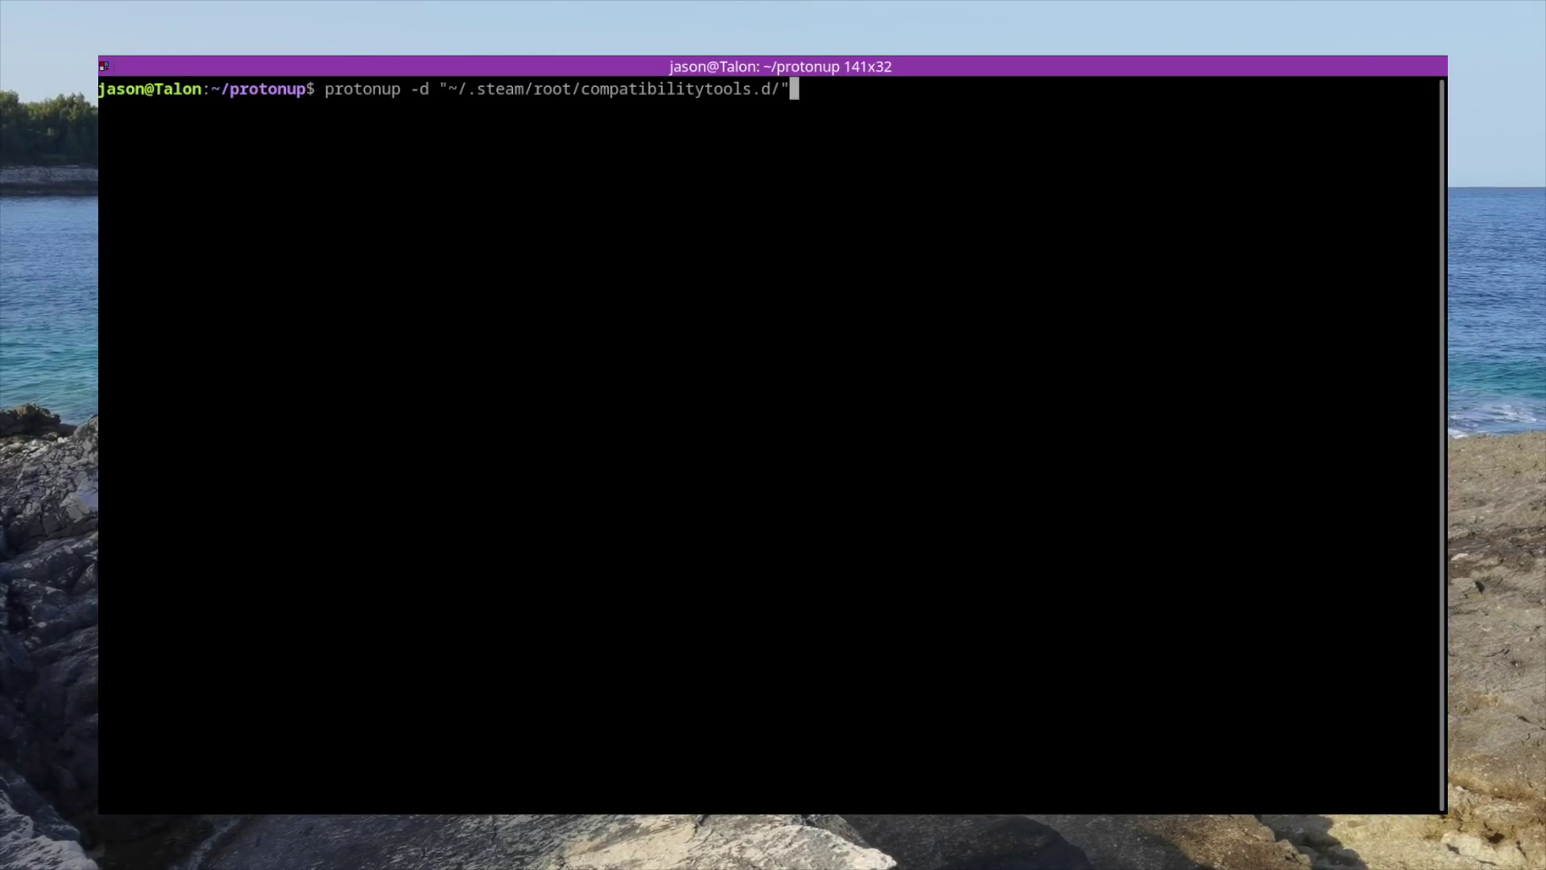
{"action": "key", "text": "Return"}
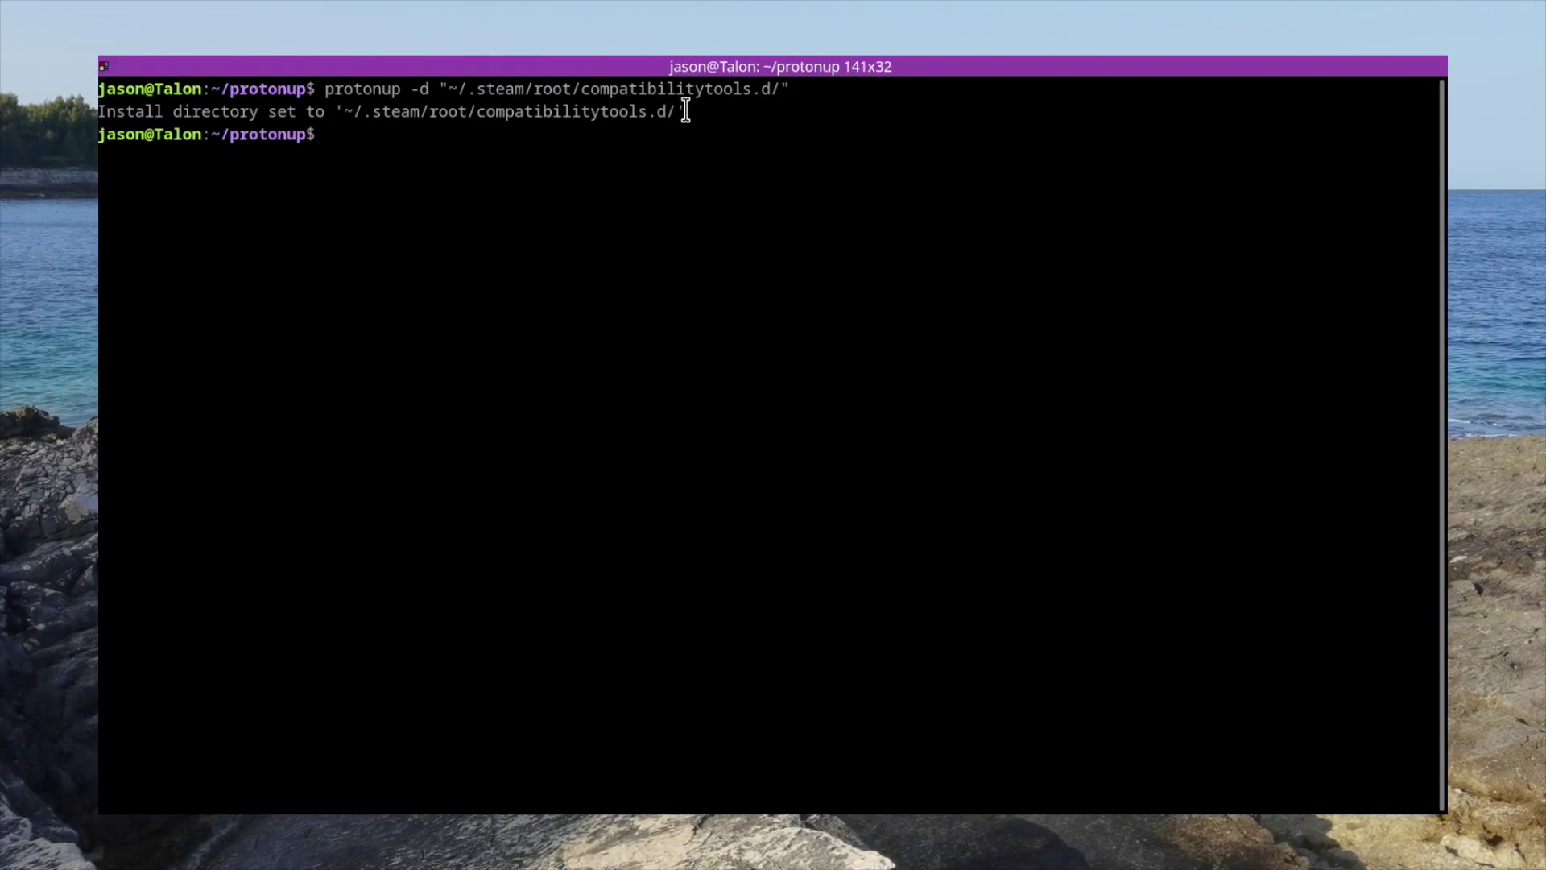
{"action": "left_click_drag", "start_coordinate": [686, 111], "coordinate": [109, 113]}
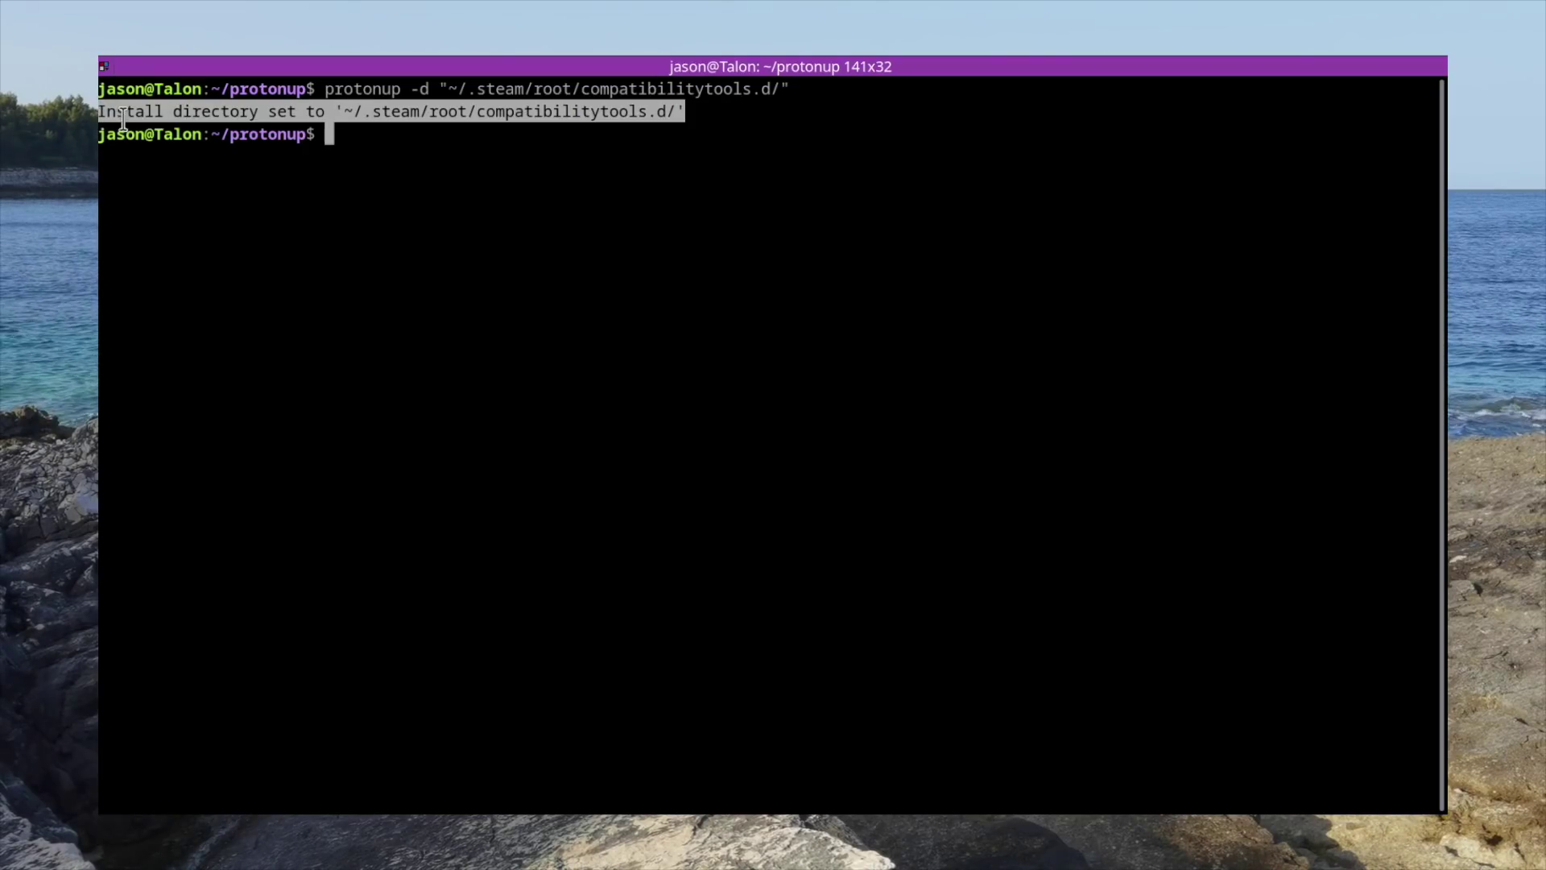
{"action": "key", "text": "ctrl+l"}
Step: Run protonup and confirm downloading Proton-6.14-GE-2 (412.57 MiB, published 2021-08-02)
{"action": "type", "text": "protonup"}
{"action": "key", "text": "Return"}
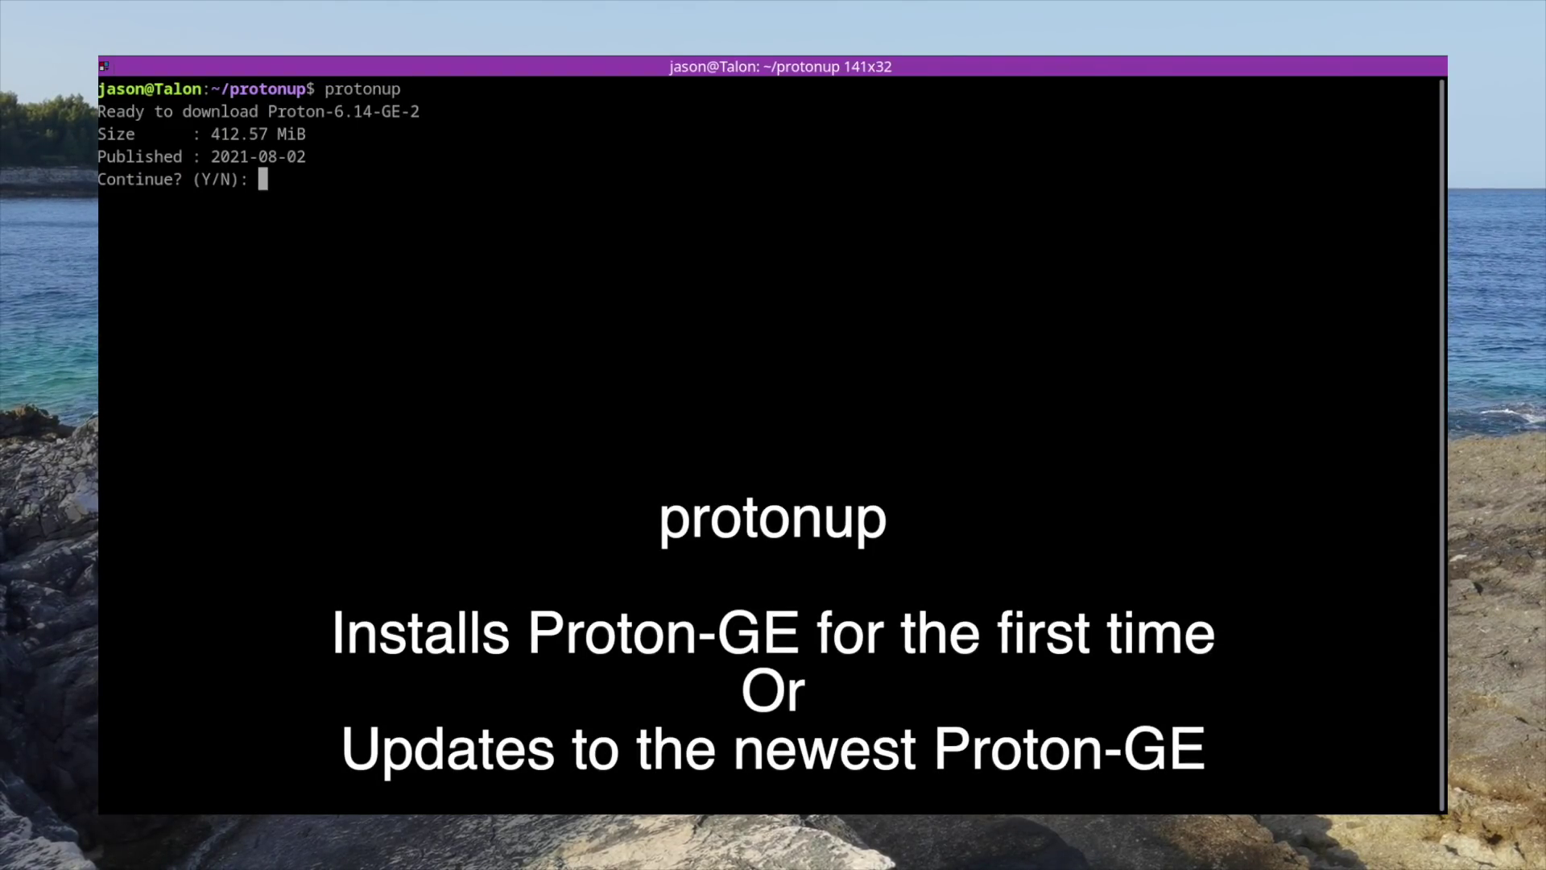
{"action": "left_click_drag", "start_coordinate": [267, 111], "coordinate": [429, 112]}
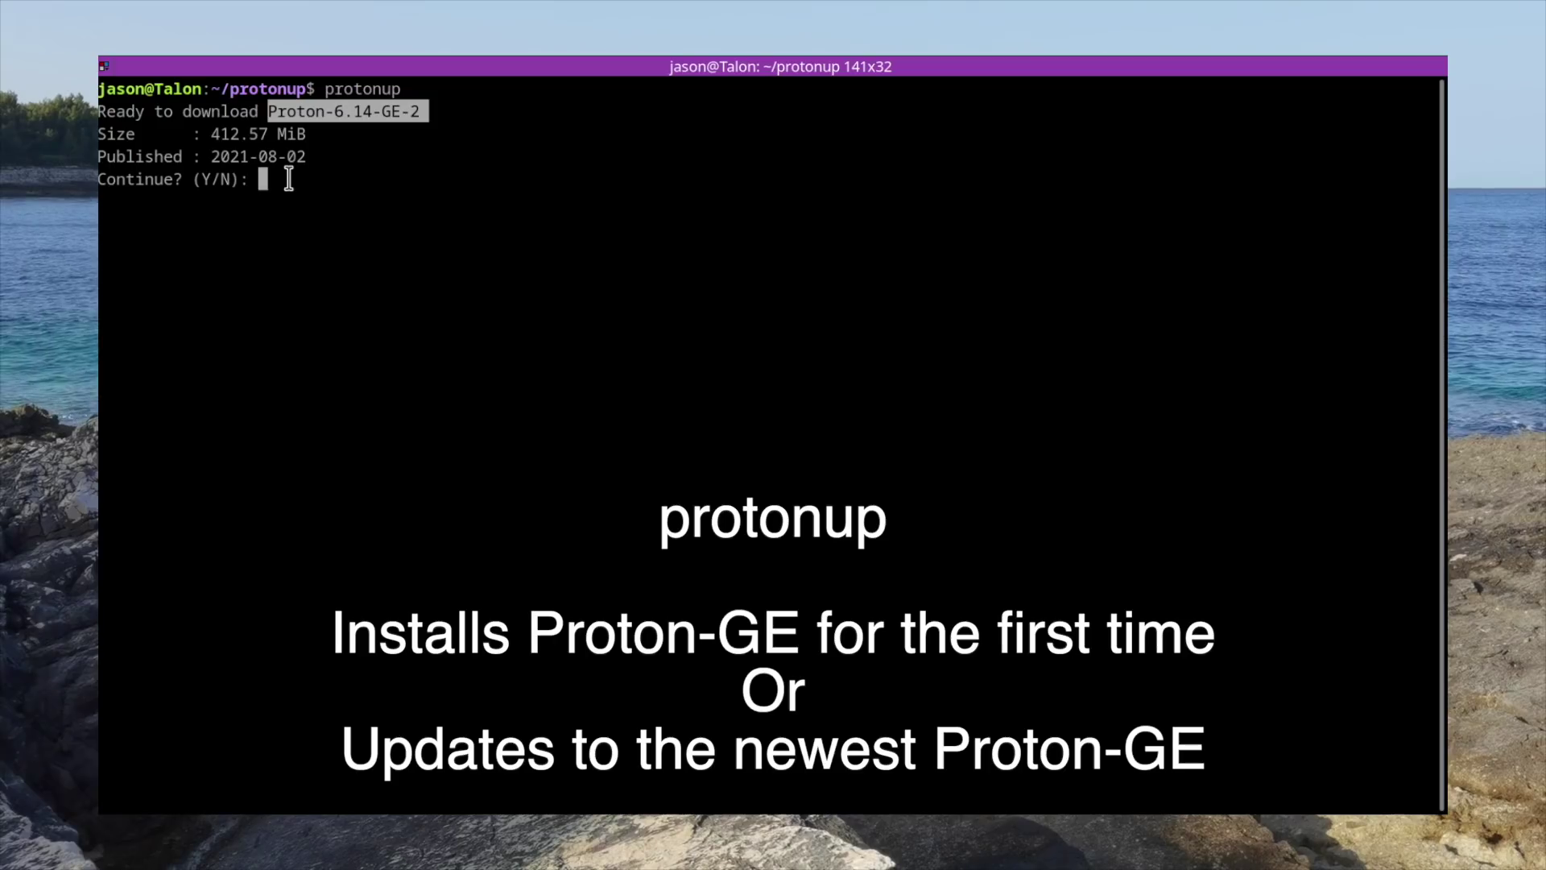
{"action": "triple_click", "coordinate": [312, 157]}
{"action": "left_click", "coordinate": [263, 176]}
{"action": "type", "text": "y"}
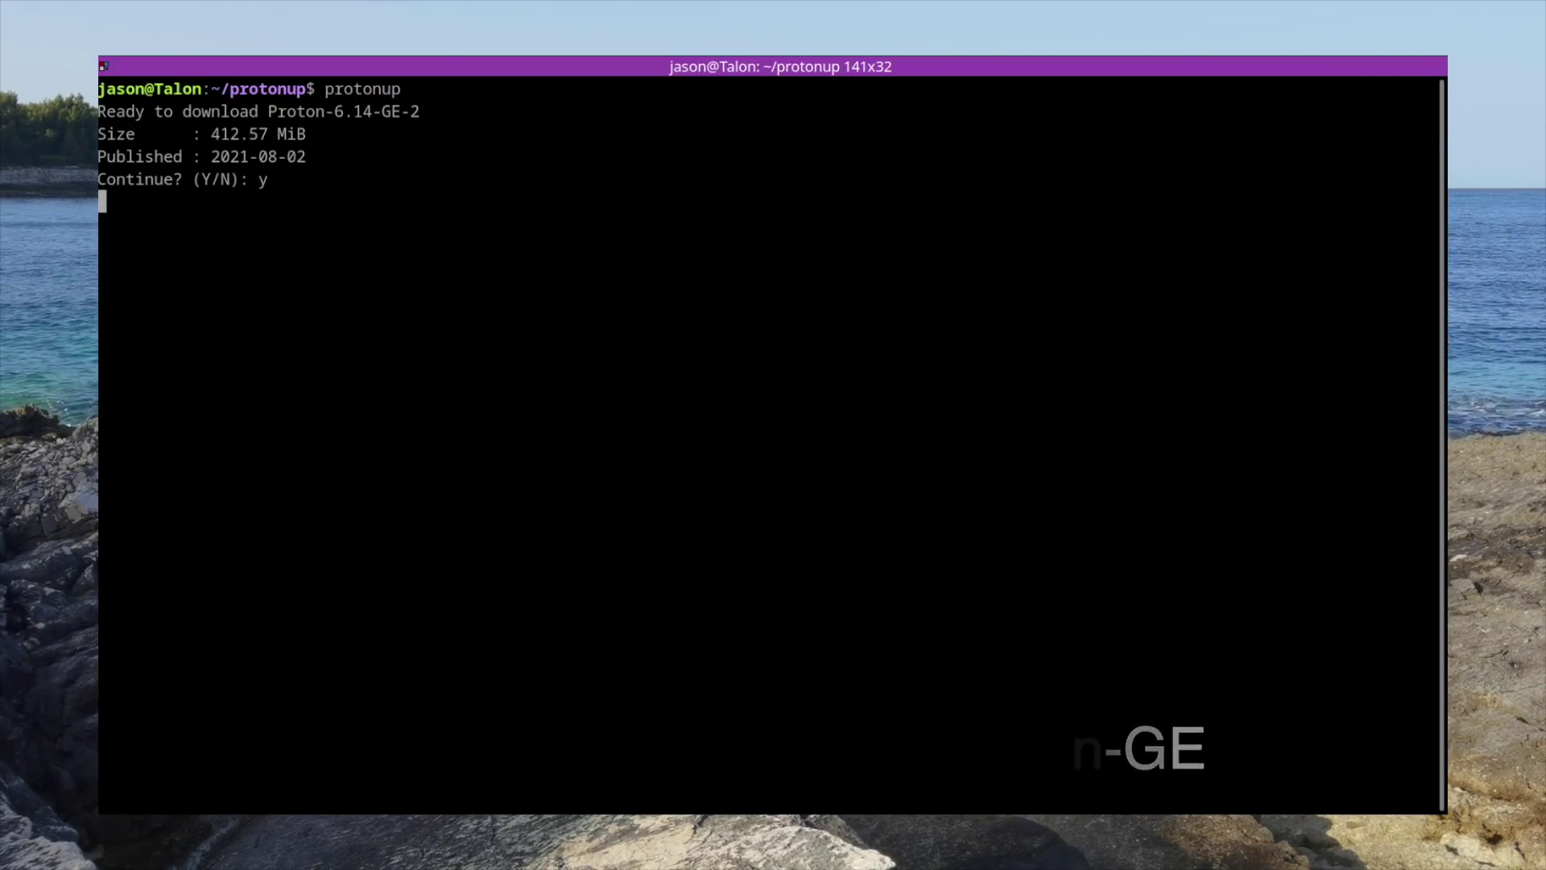
{"action": "key", "text": "Return"}
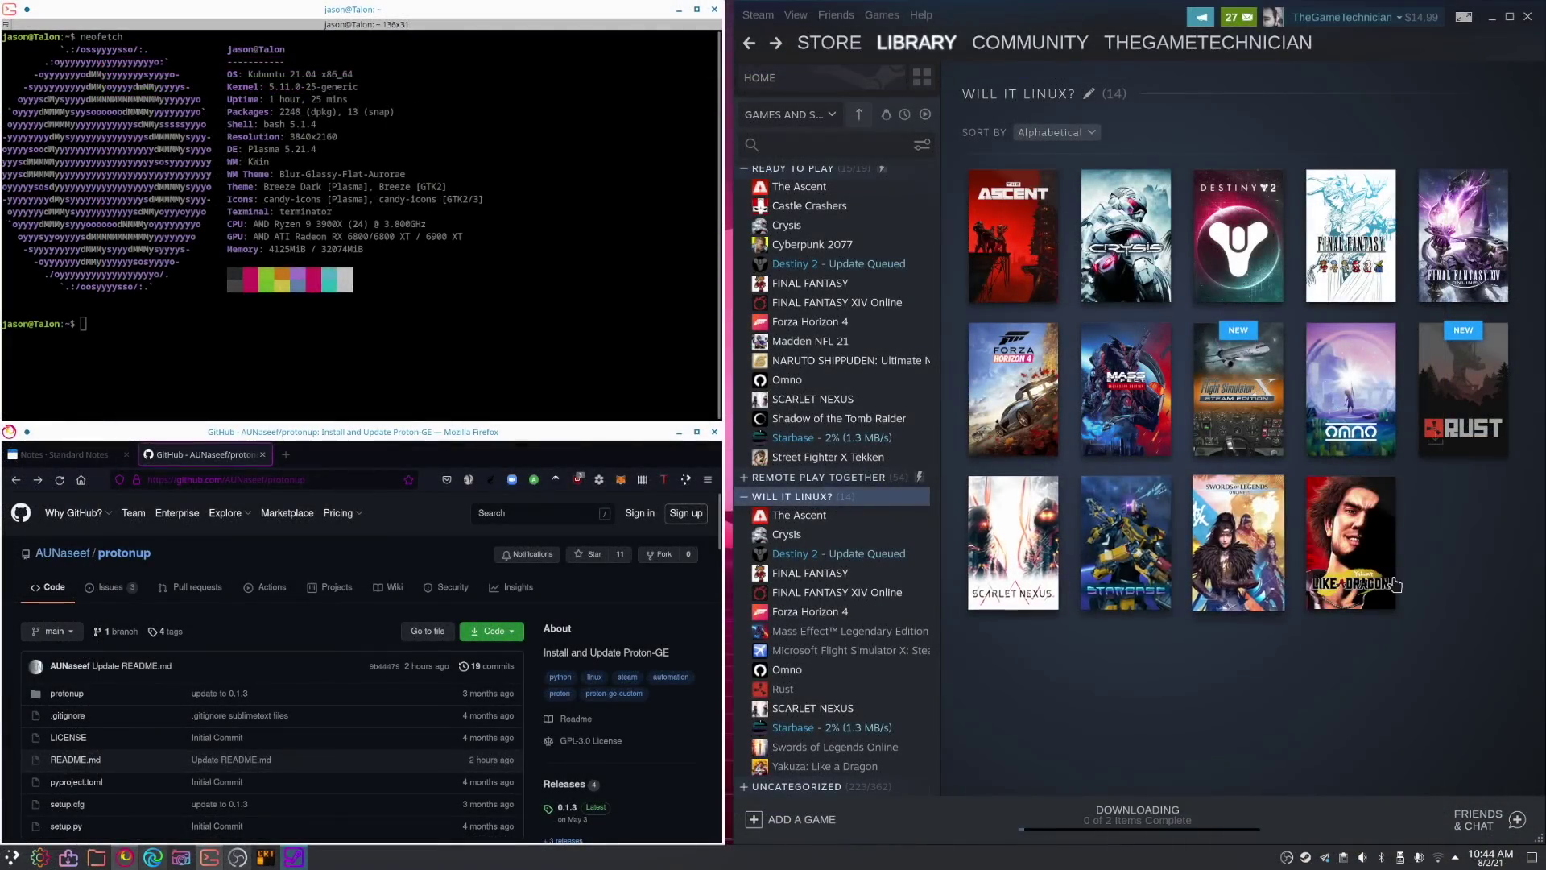
Step: Set Steam Play to run other titles with Proton-6.14-GE-2 instead of Proton Experimental
{"action": "left_click", "coordinate": [769, 21]}
{"action": "left_click", "coordinate": [775, 117]}
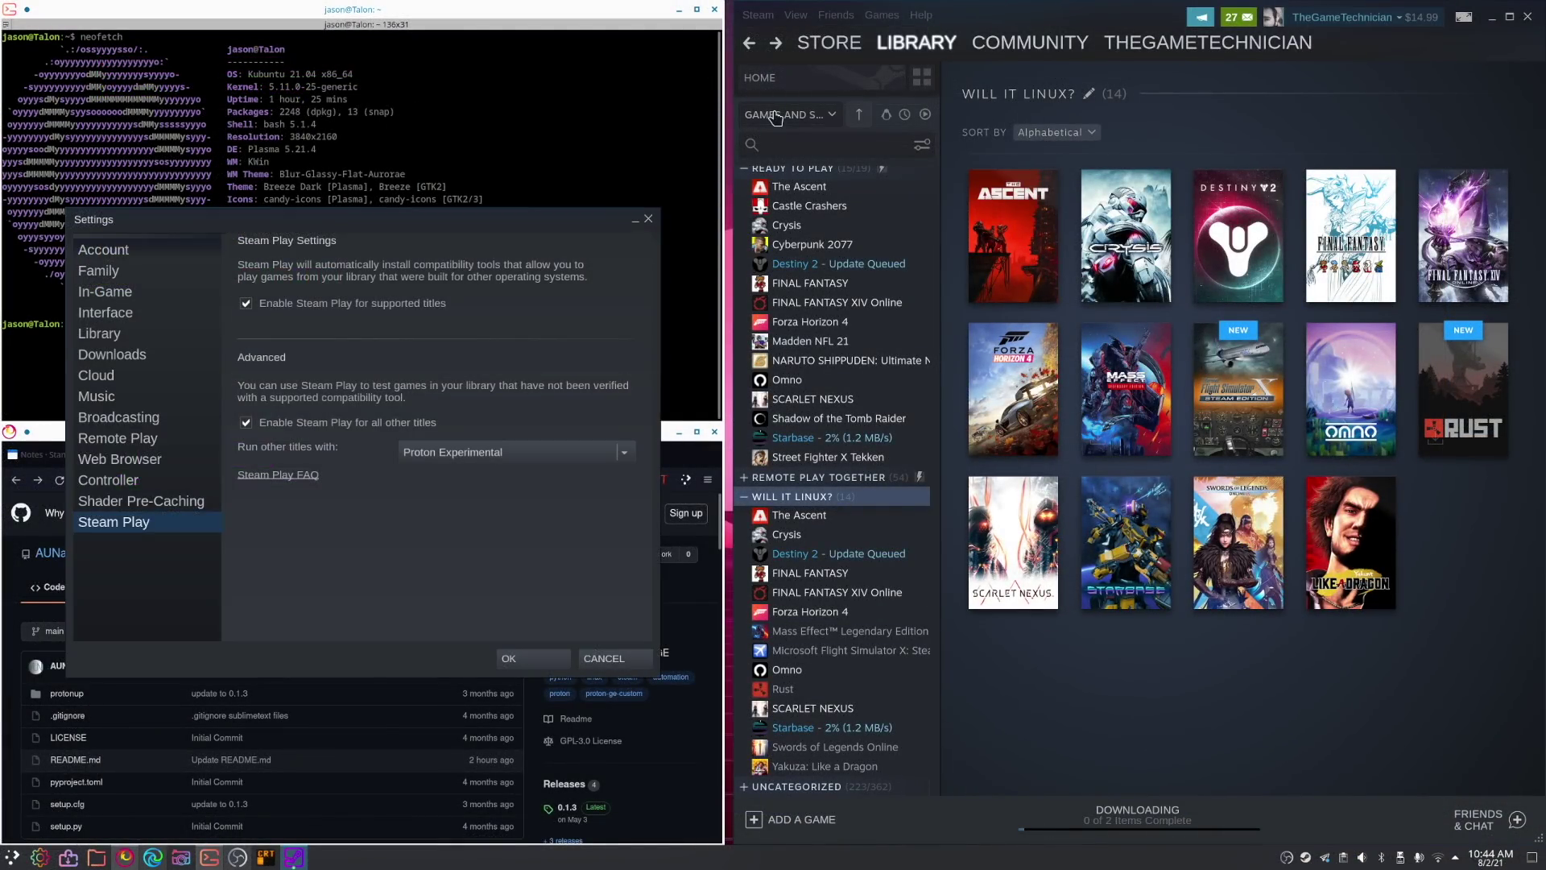
{"action": "left_click_drag", "start_coordinate": [477, 219], "coordinate": [818, 196]}
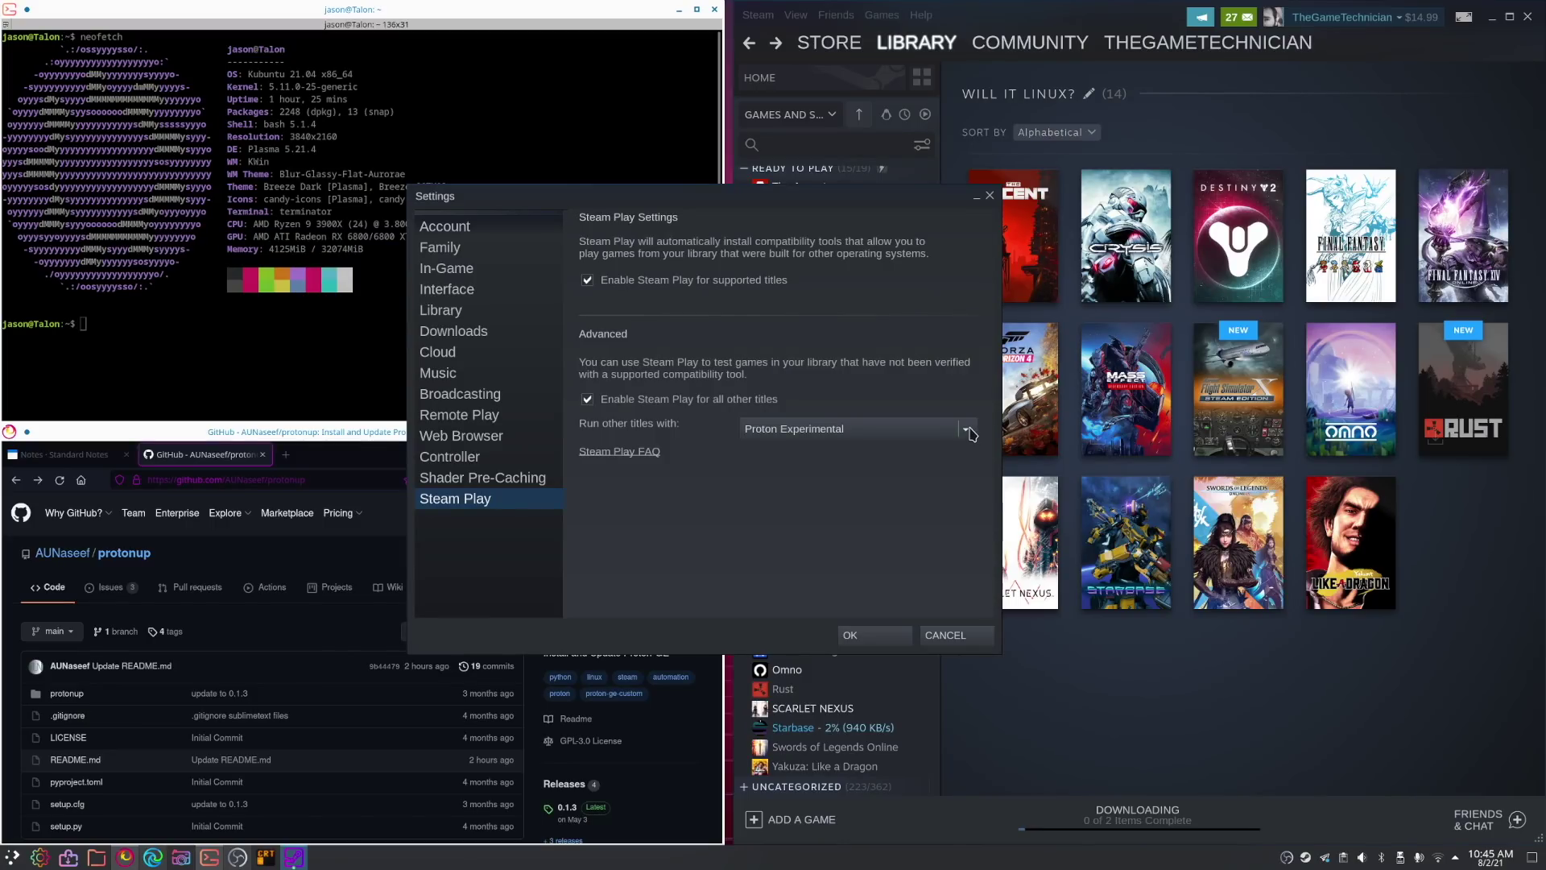
{"action": "left_click", "coordinate": [969, 431]}
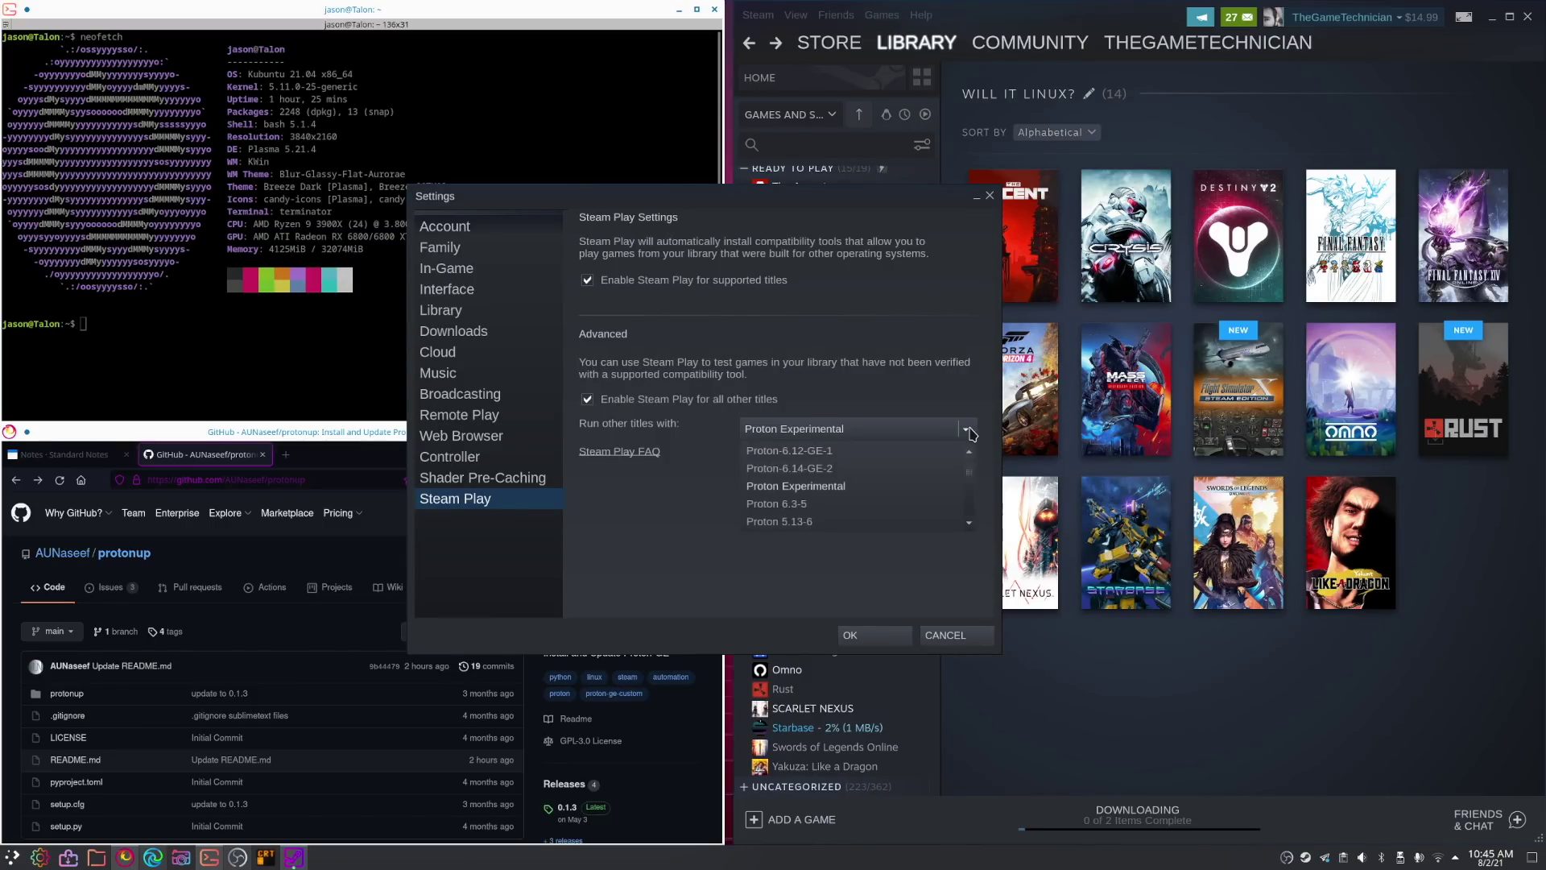
{"action": "left_click", "coordinate": [810, 469]}
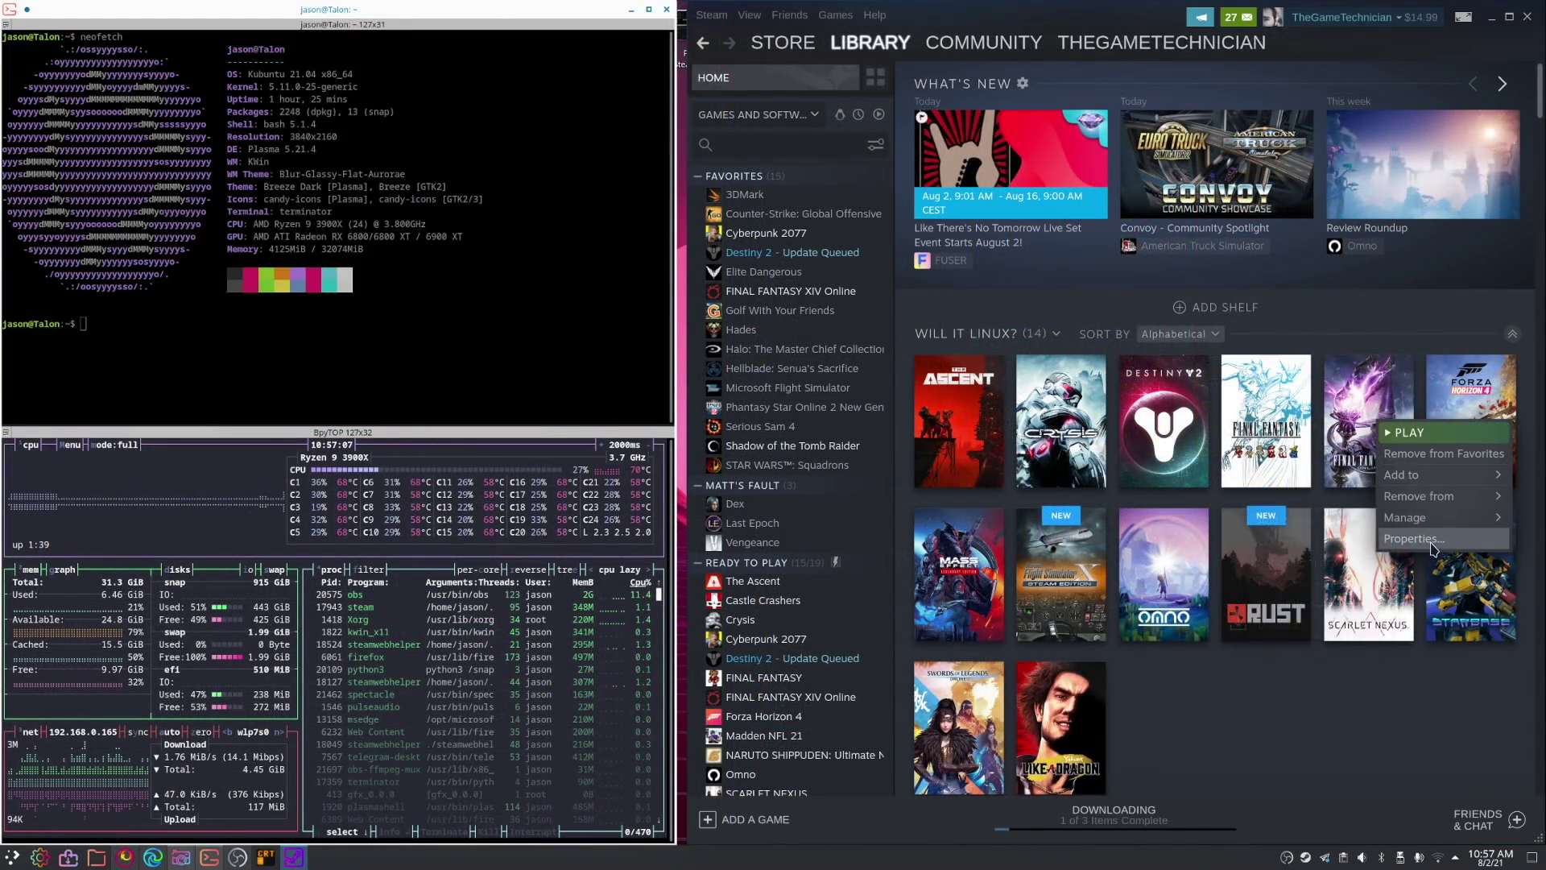
Step: Open FINAL FANTASY XIV Online's compatibility properties and view the available Proton versions
{"action": "left_click", "coordinate": [1431, 543]}
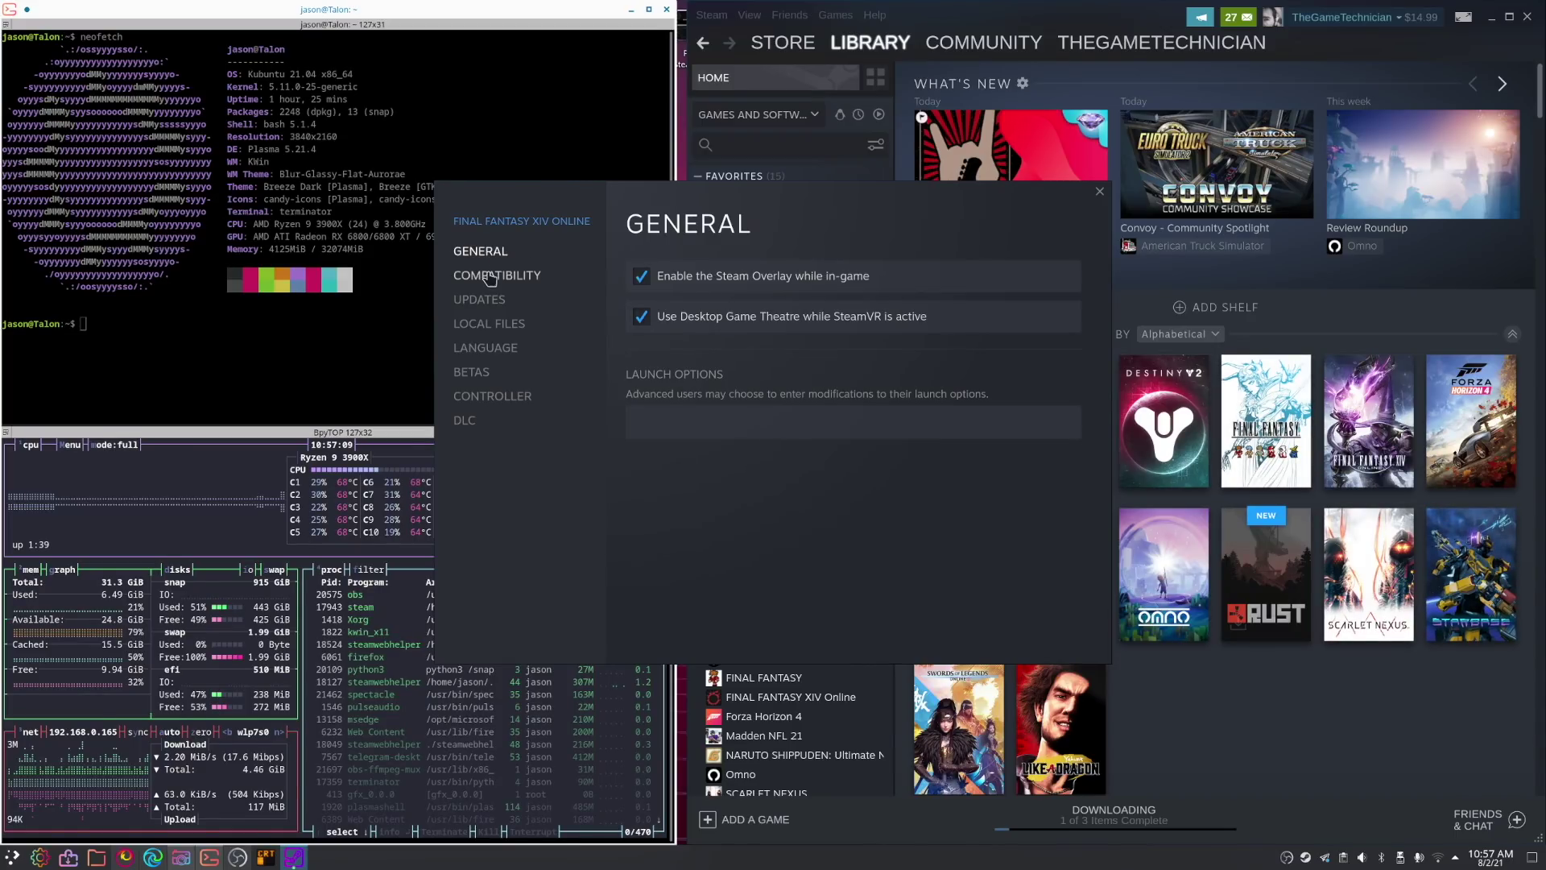
{"action": "left_click", "coordinate": [489, 277]}
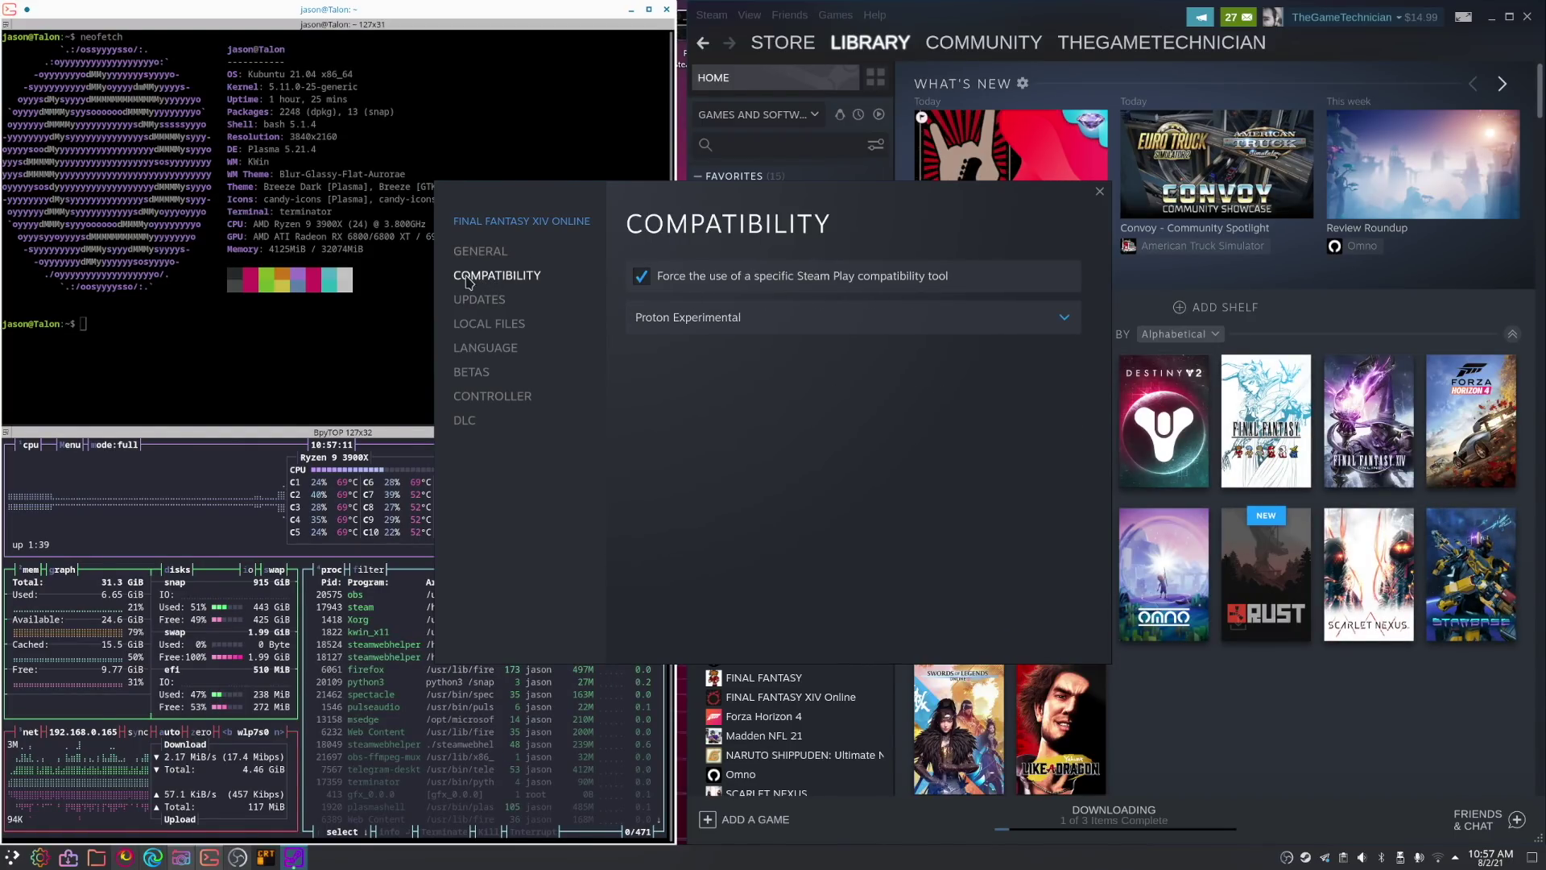
{"action": "left_click", "coordinate": [1064, 321]}
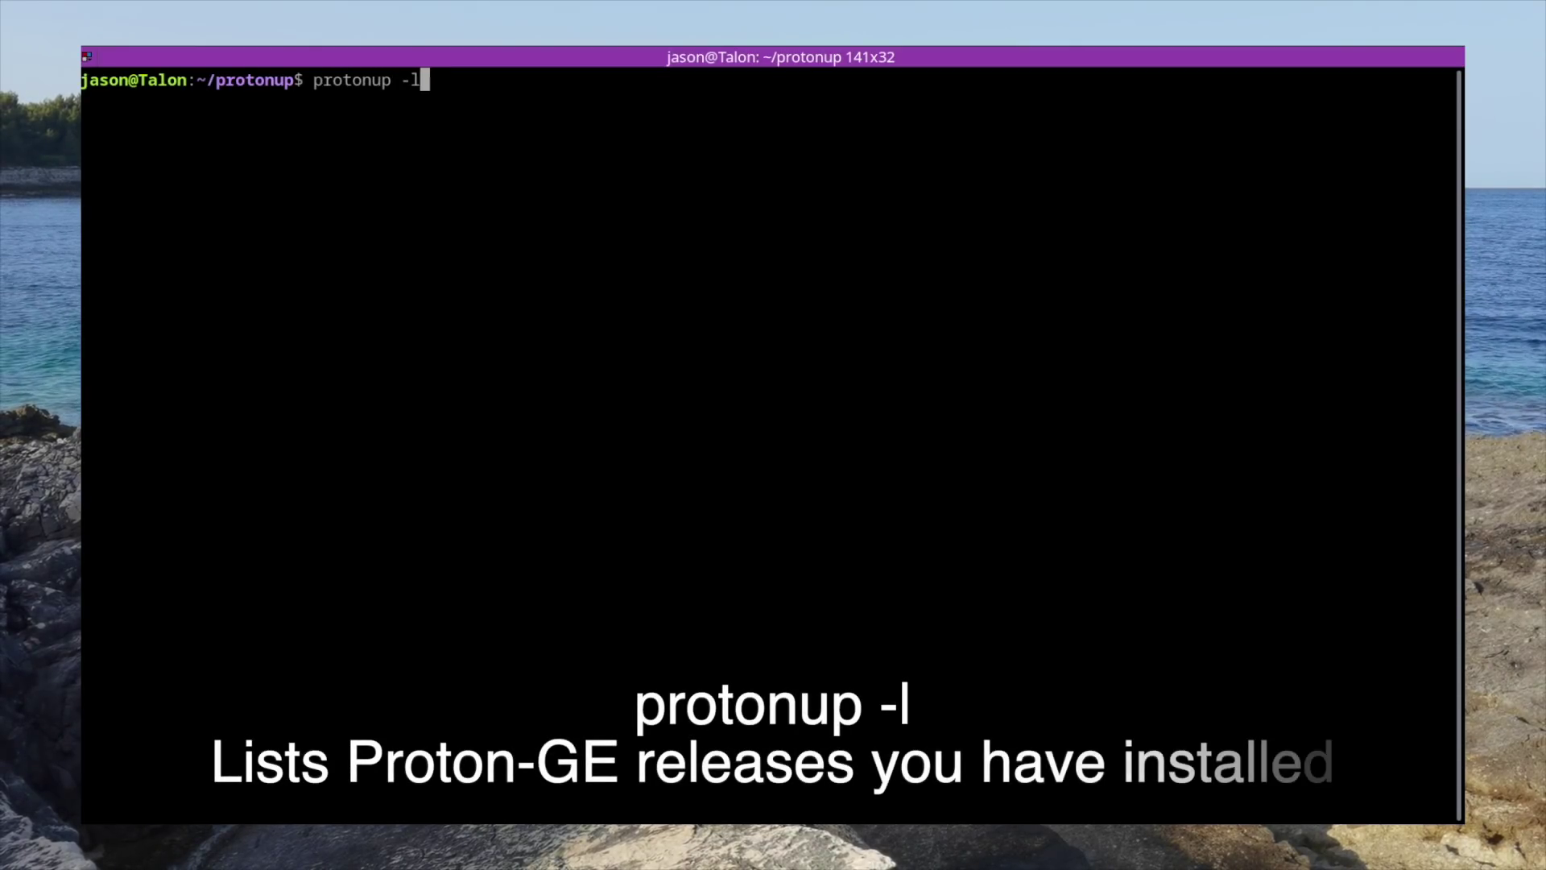
Step: List installed Proton-GE versions with protonup -l and remove Proton-5.4-GE-1
{"action": "key", "text": "Return"}
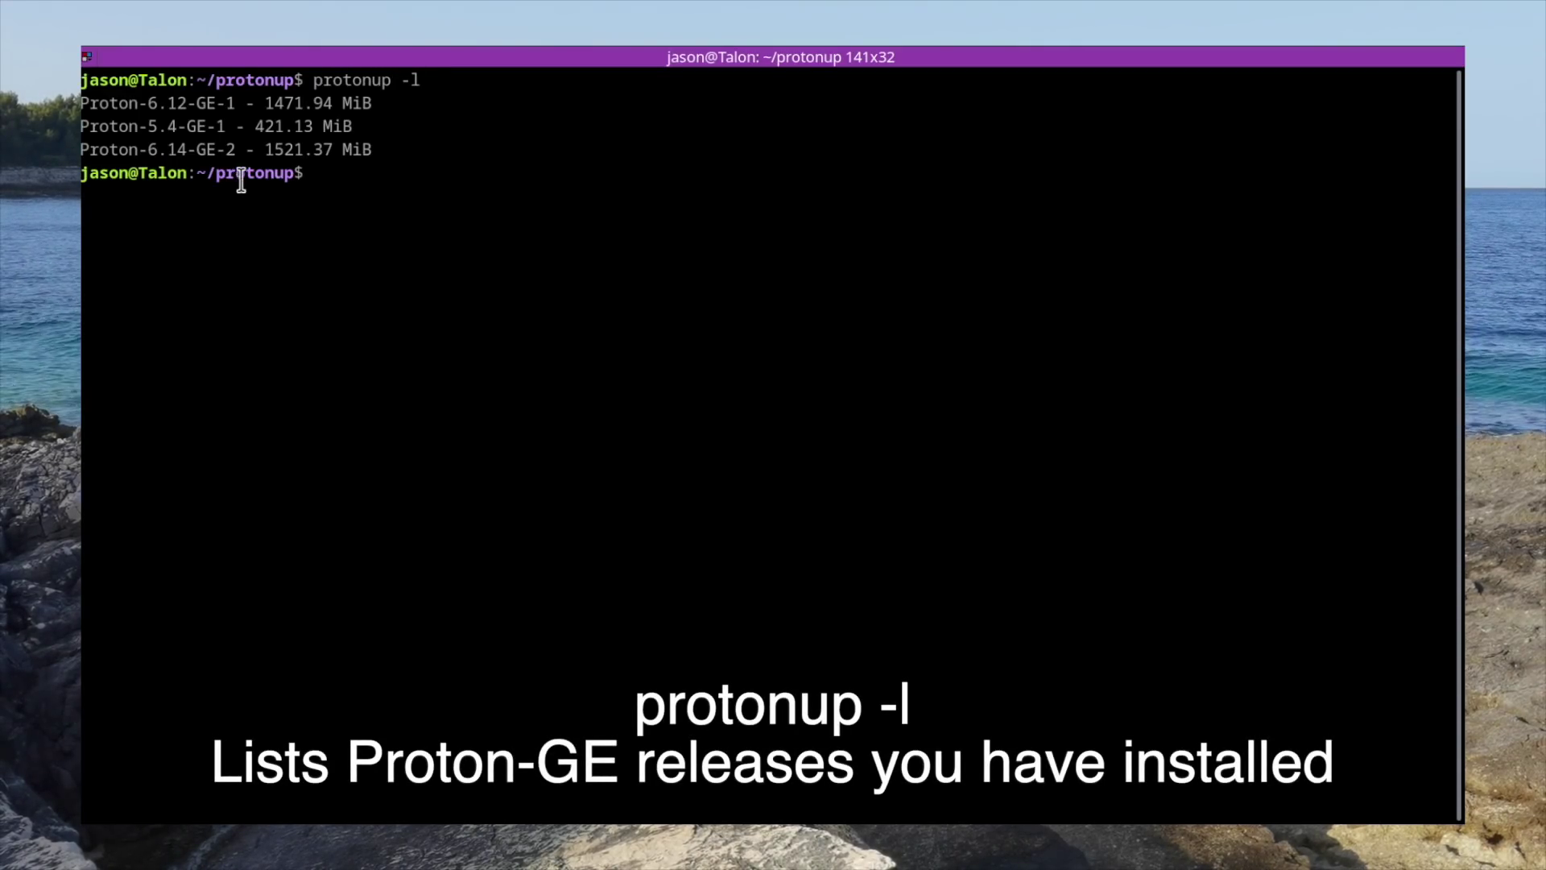
{"action": "triple_click", "coordinate": [373, 123]}
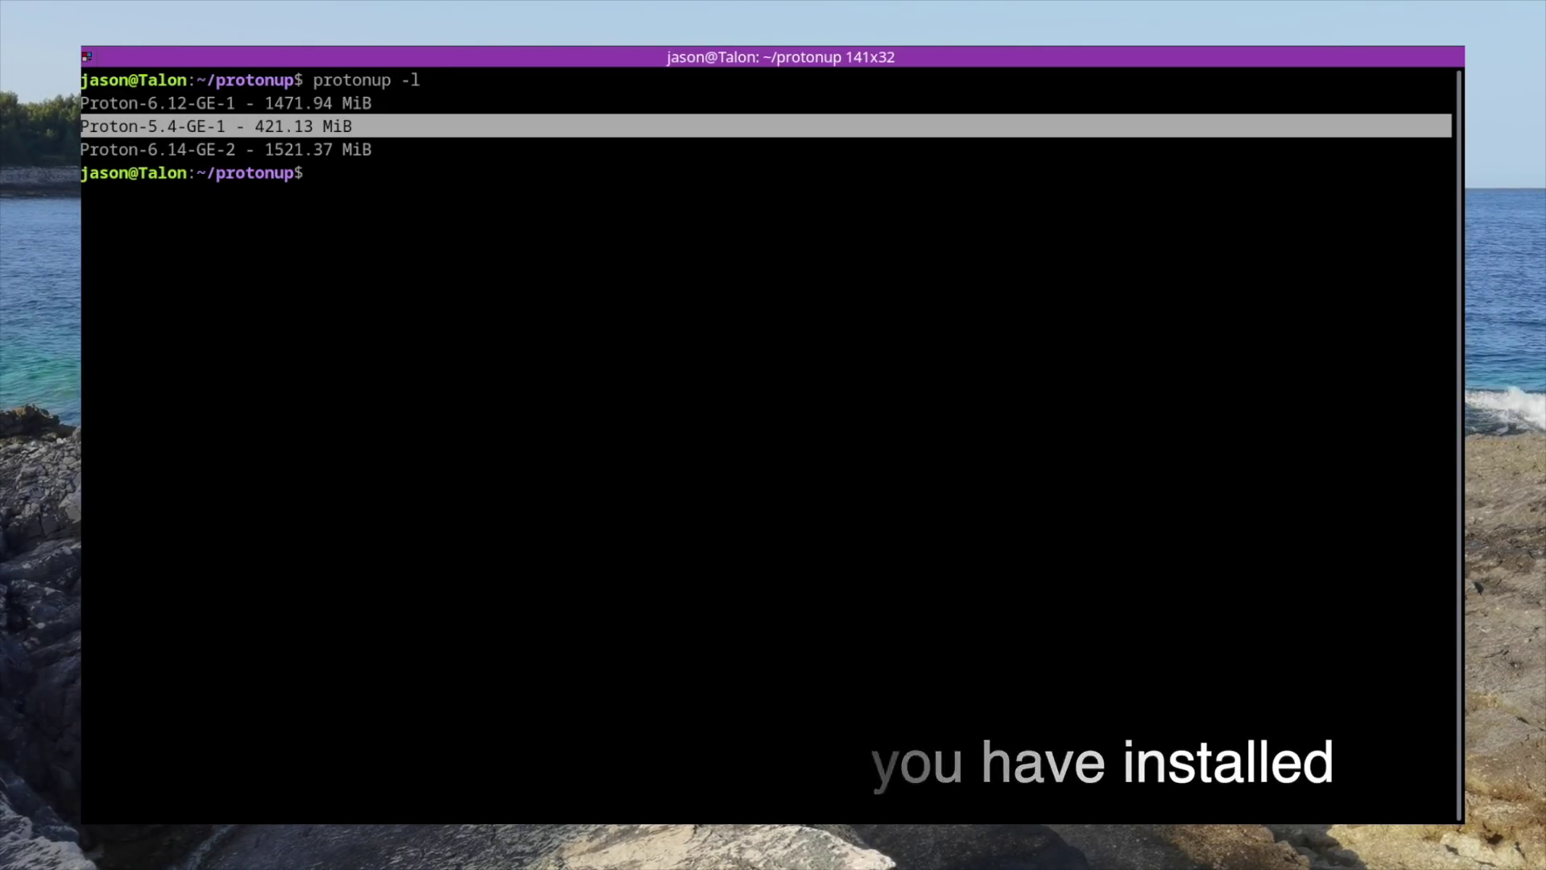
{"action": "type", "text": "protonup "}
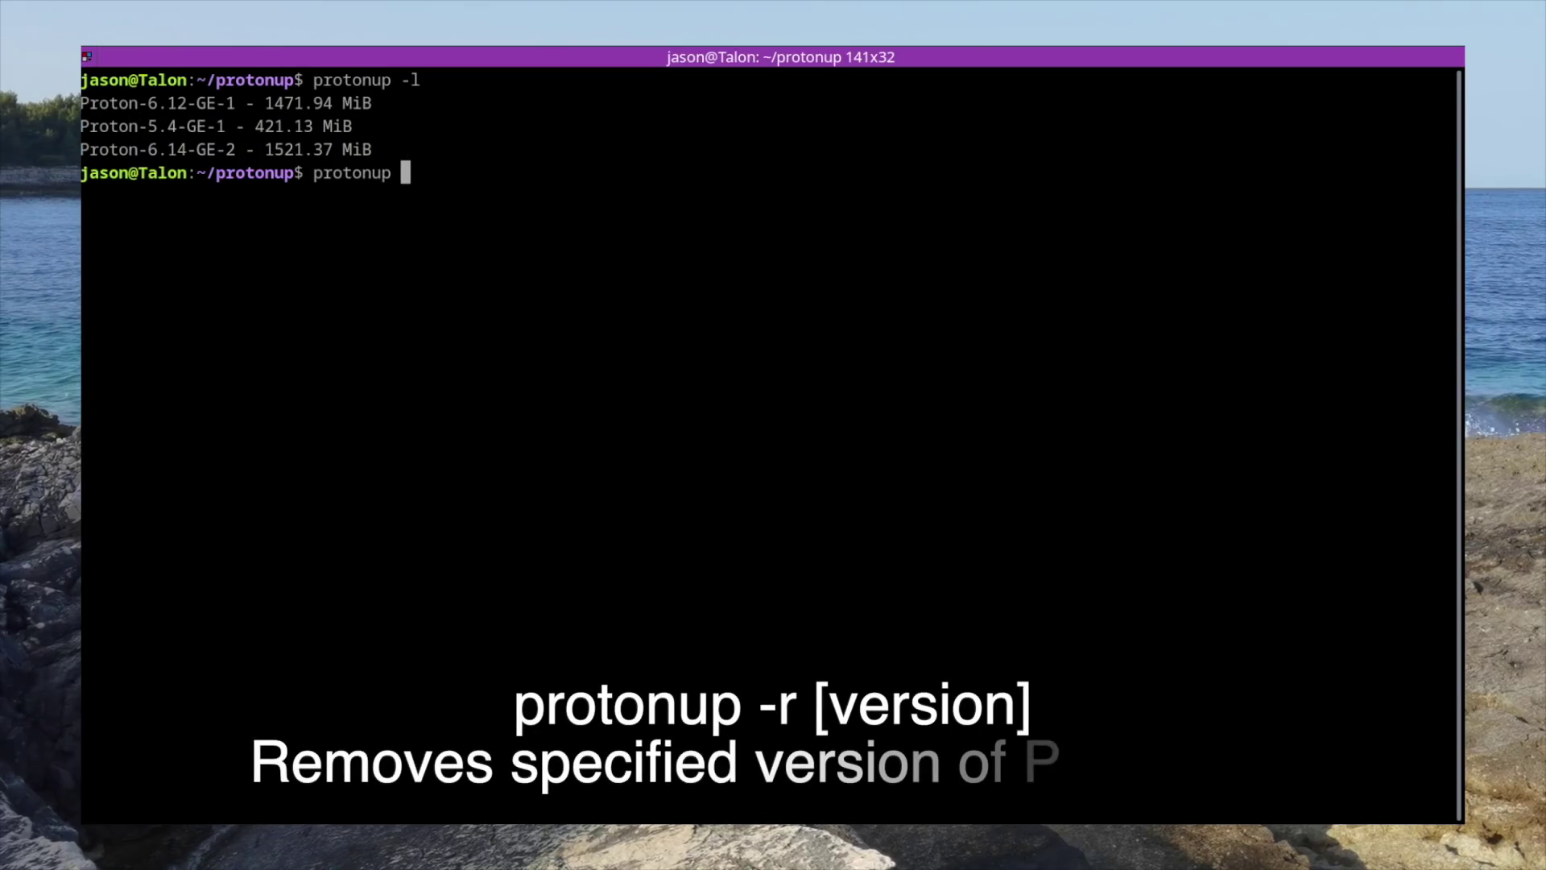
{"action": "type", "text": "-r 5"}
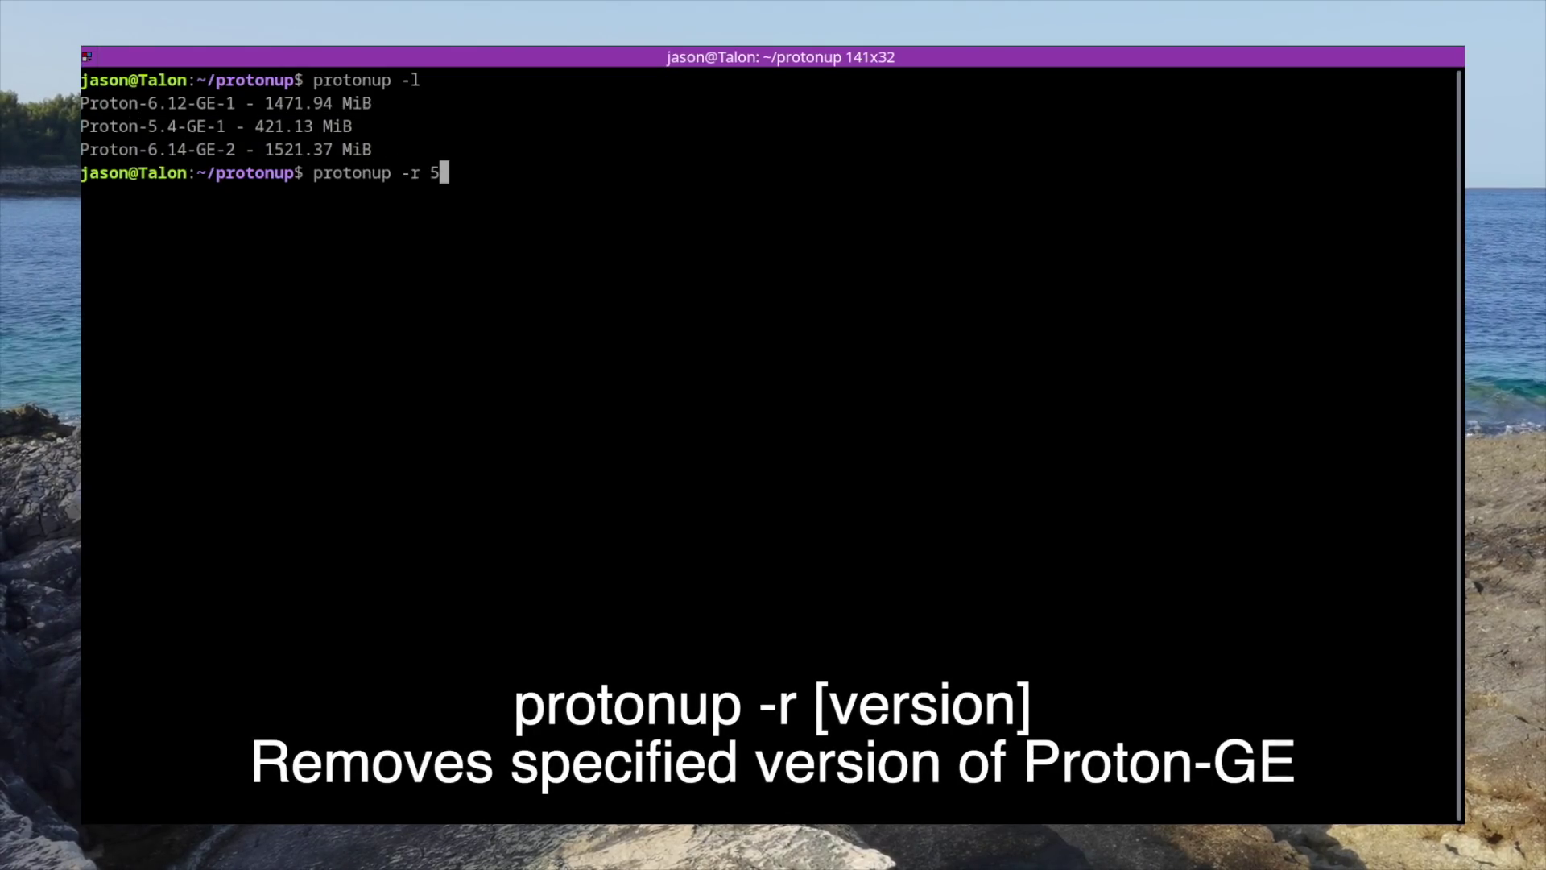
{"action": "type", "text": ".4-GE-1"}
{"action": "key", "text": "Return"}
{"action": "type", "text": "y"}
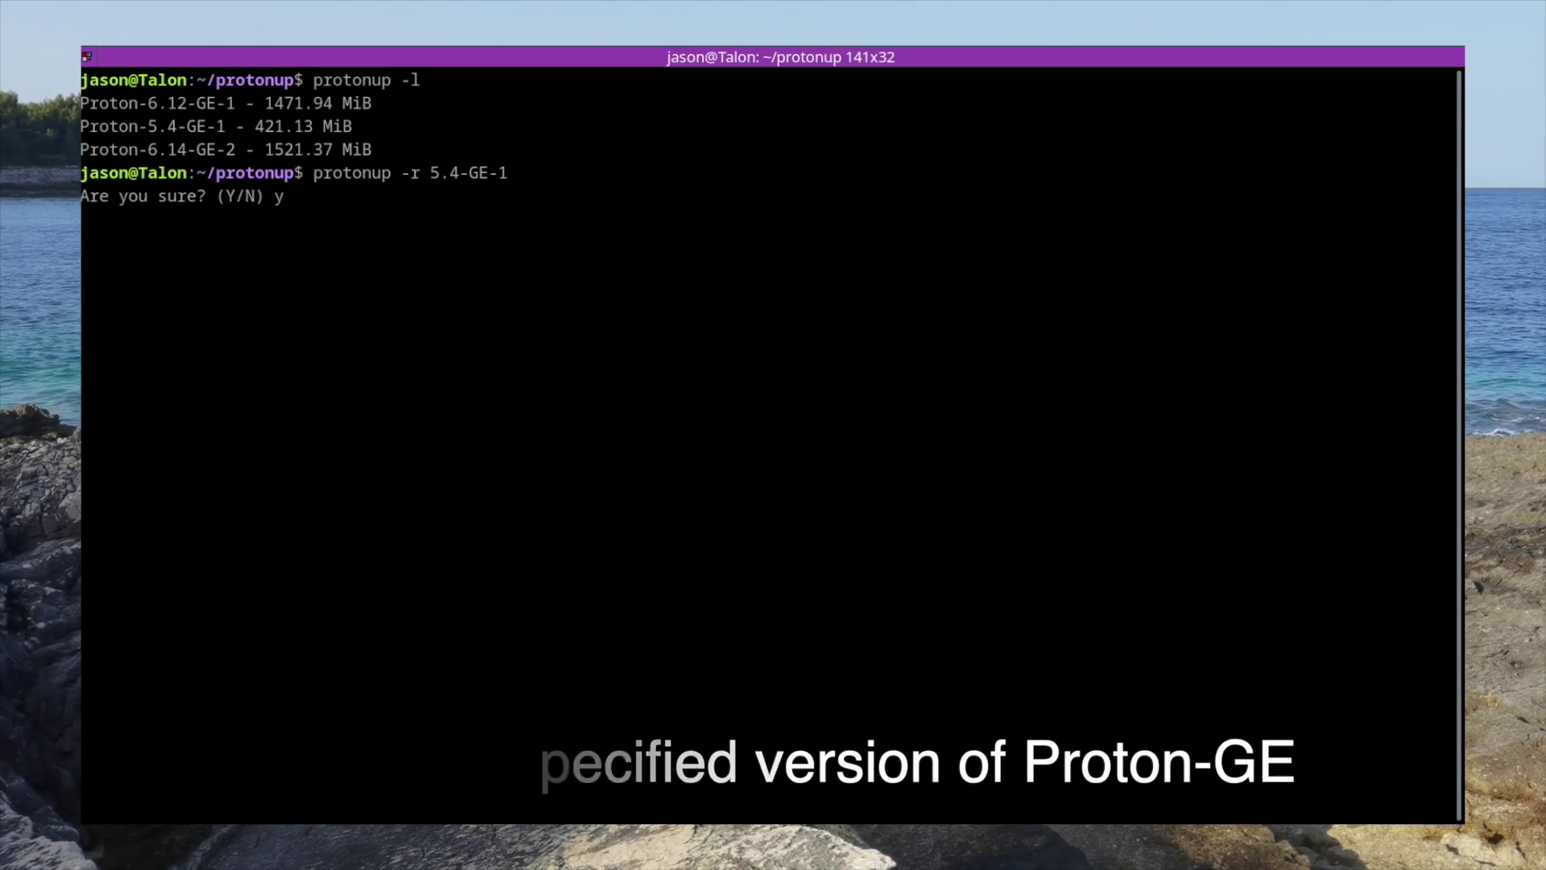
{"action": "key", "text": "Return"}
{"action": "key", "text": "ctrl+l"}
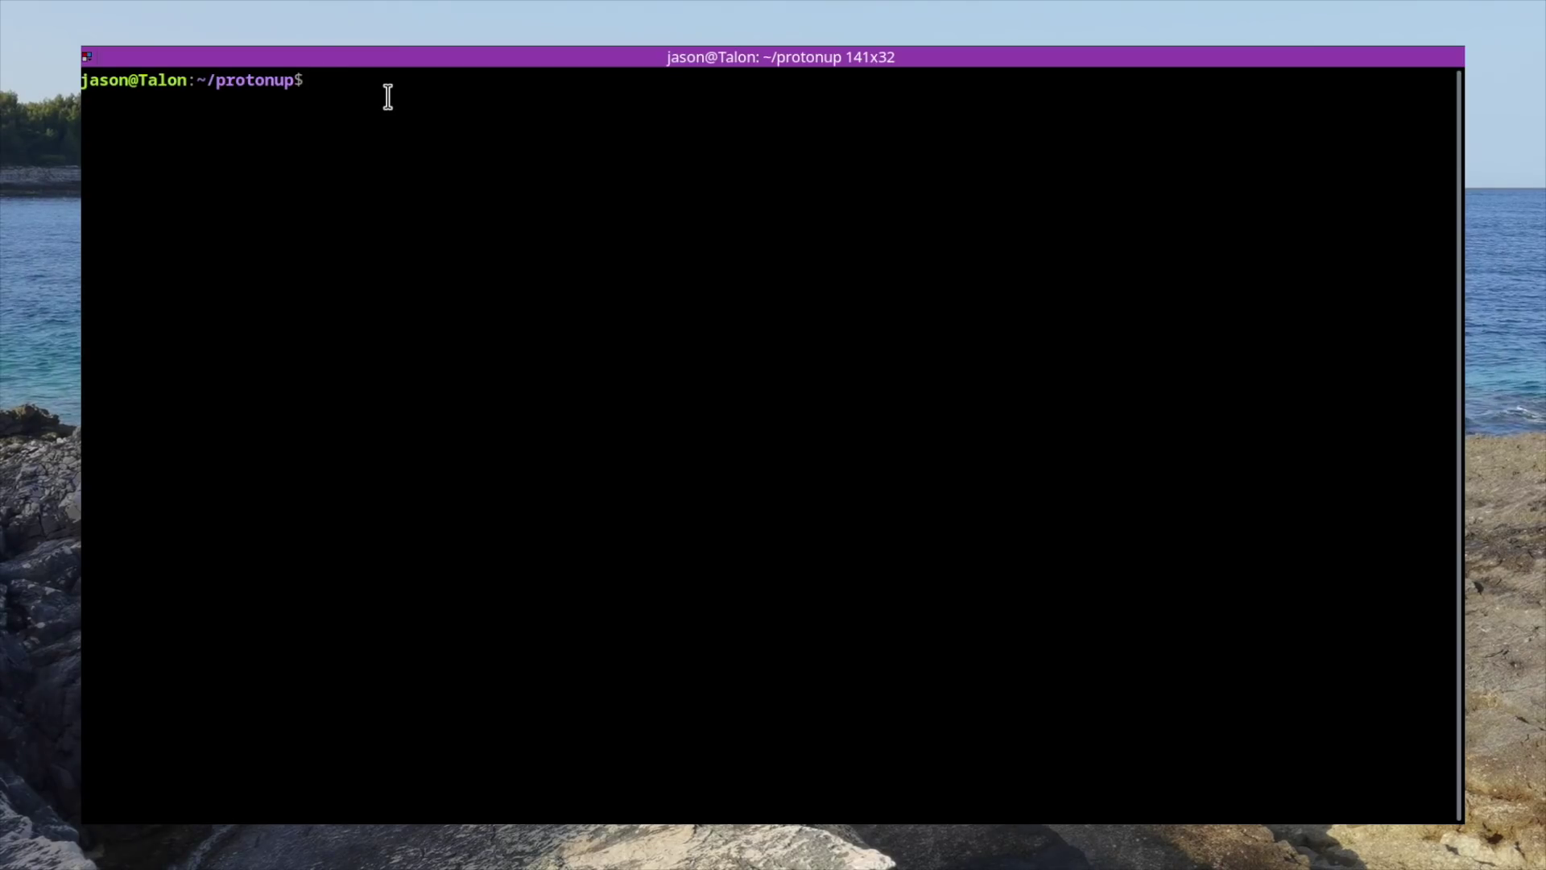
Step: Run protonup --releases to list every Proton-GE release, down to 4.5-GE-Beta-1
{"action": "type", "text": "protonup --"}
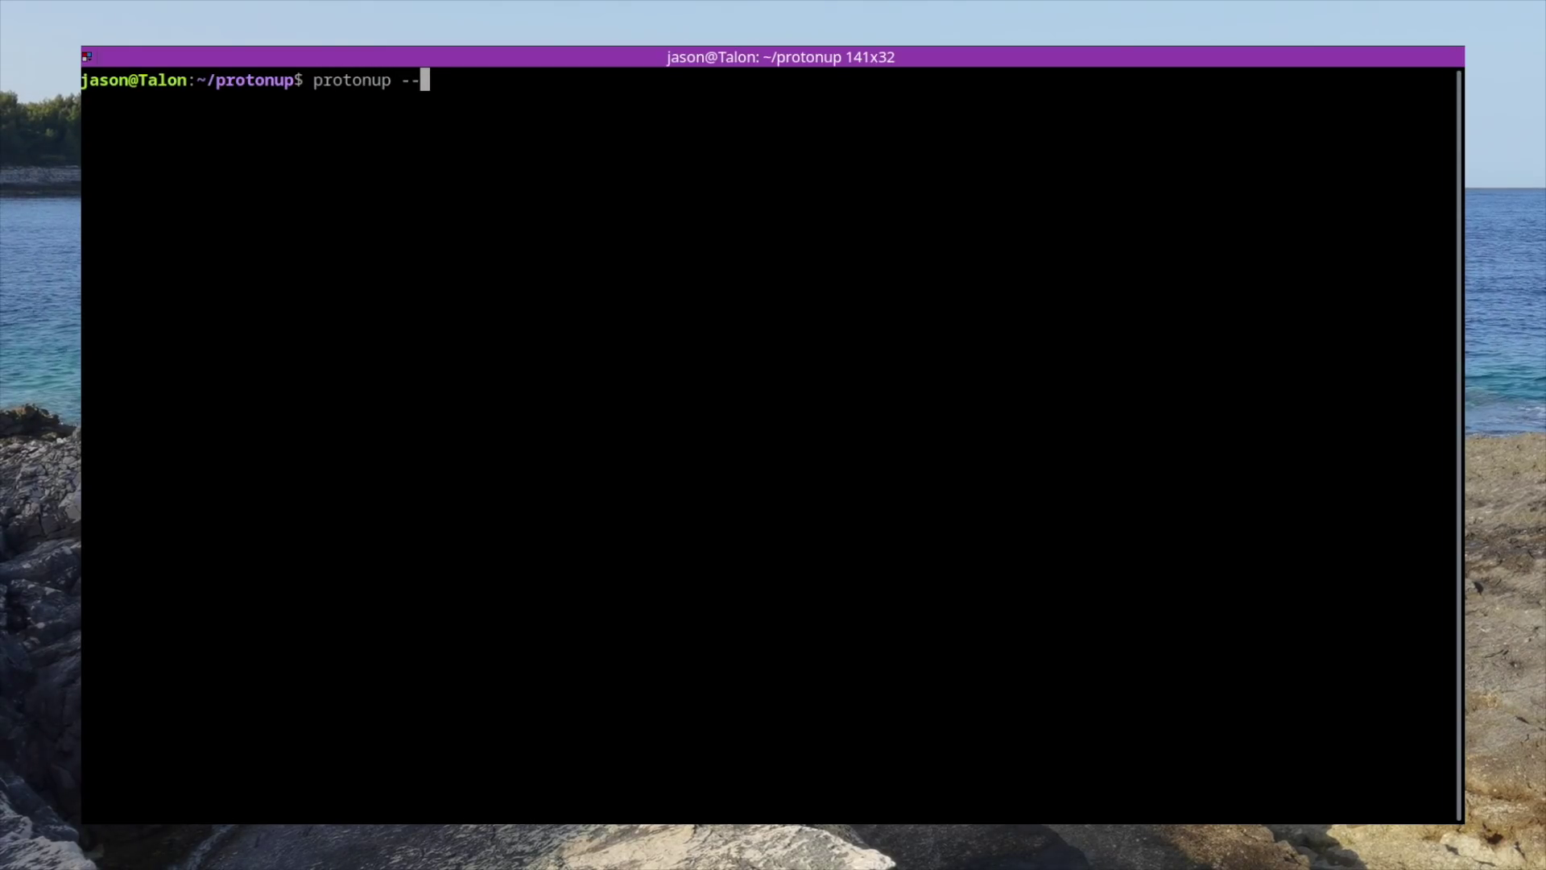
{"action": "type", "text": "releases"}
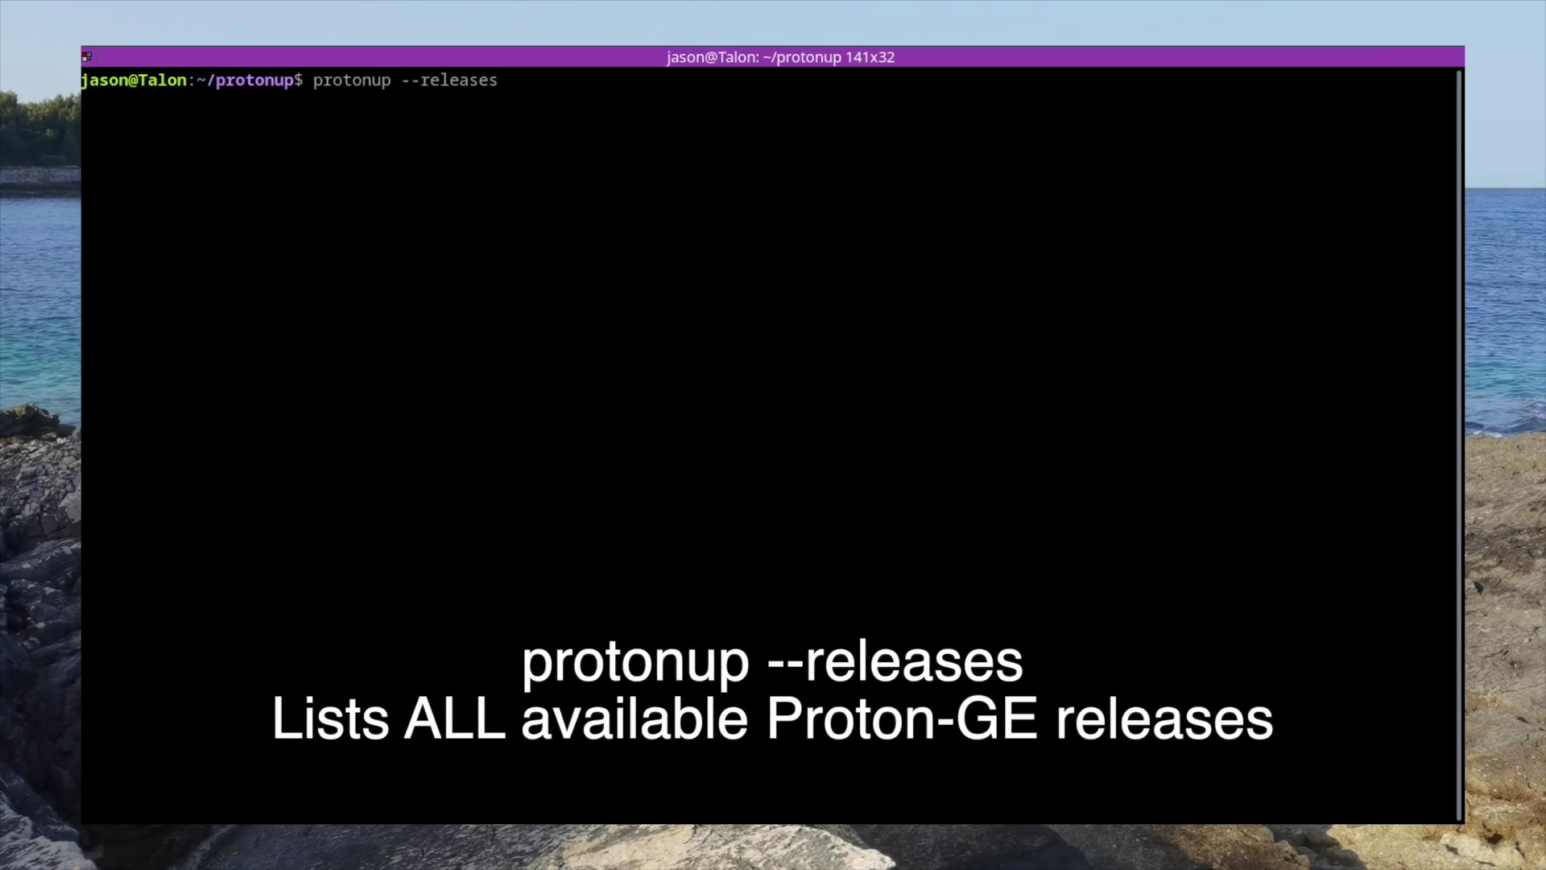
{"action": "key", "text": "Return"}
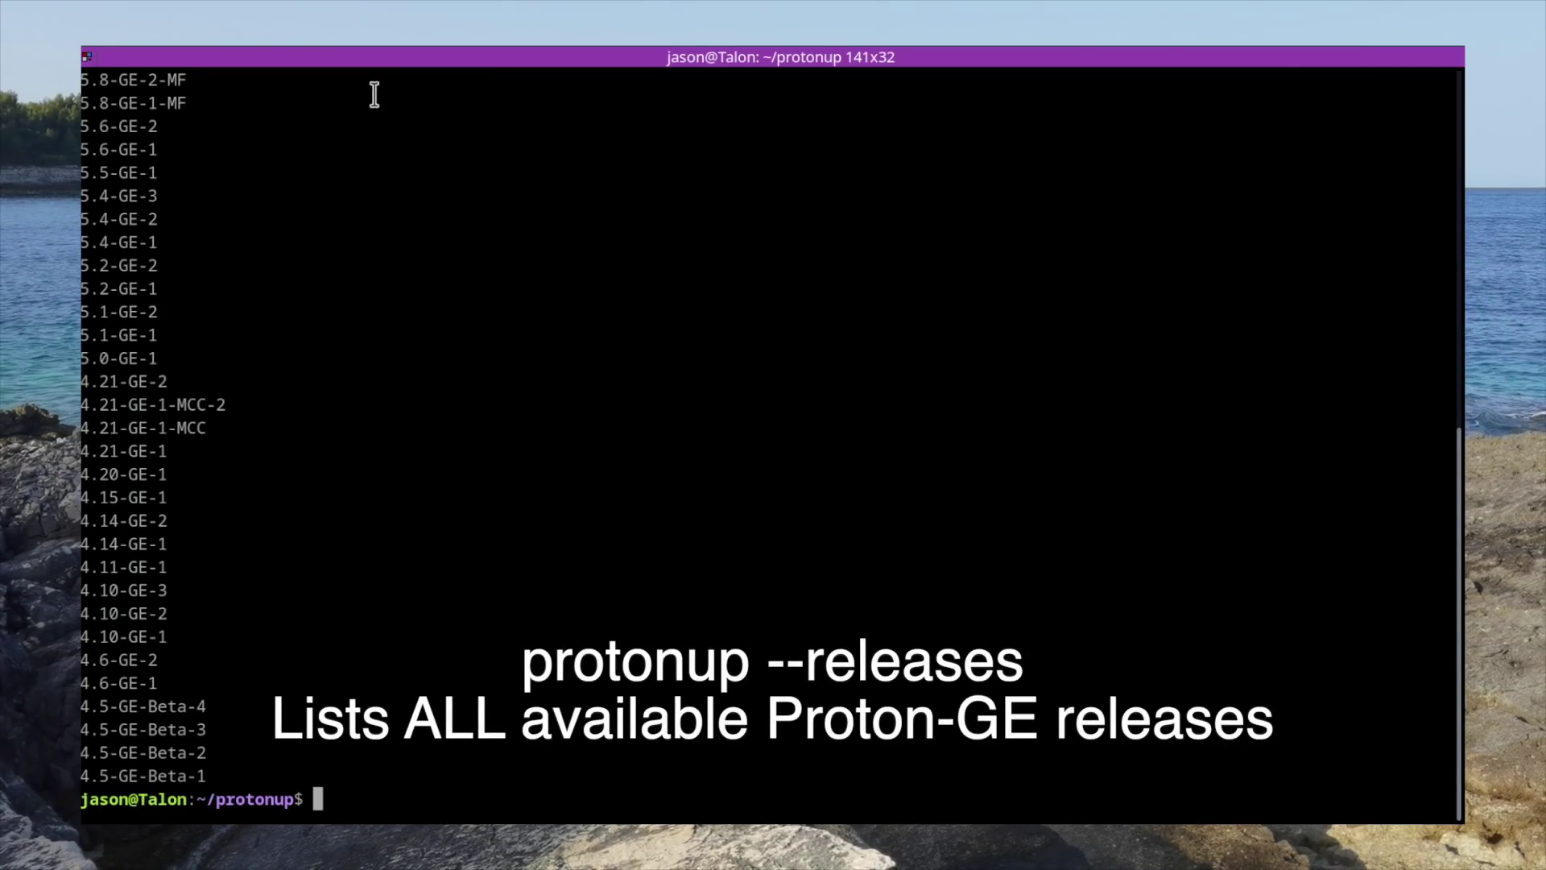
{"action": "scroll", "coordinate": [410, 515], "scroll_direction": "up", "scroll_amount": 3}
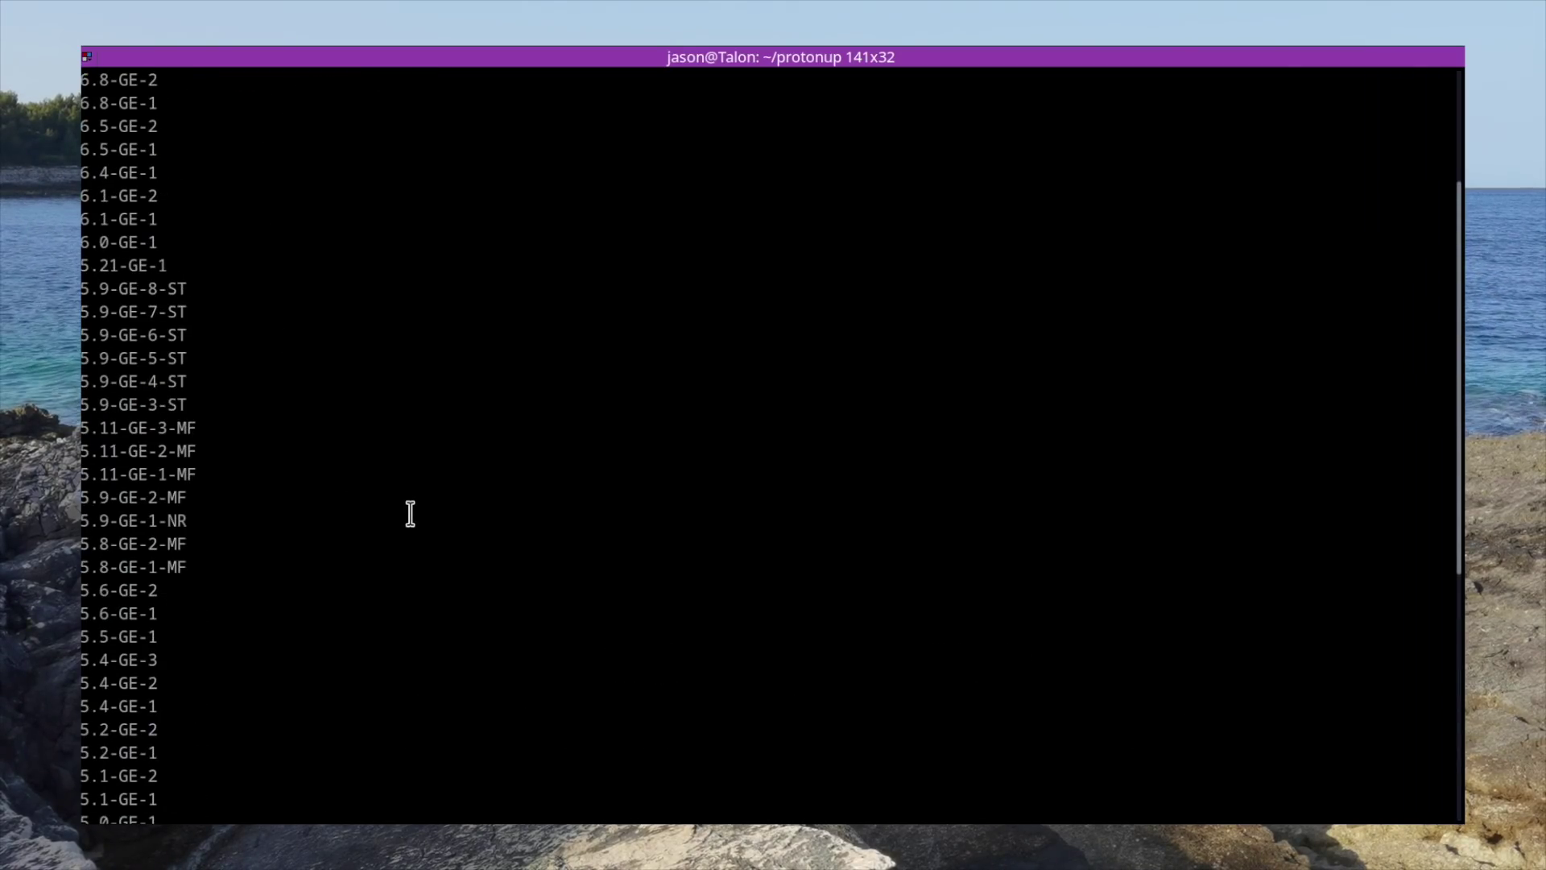